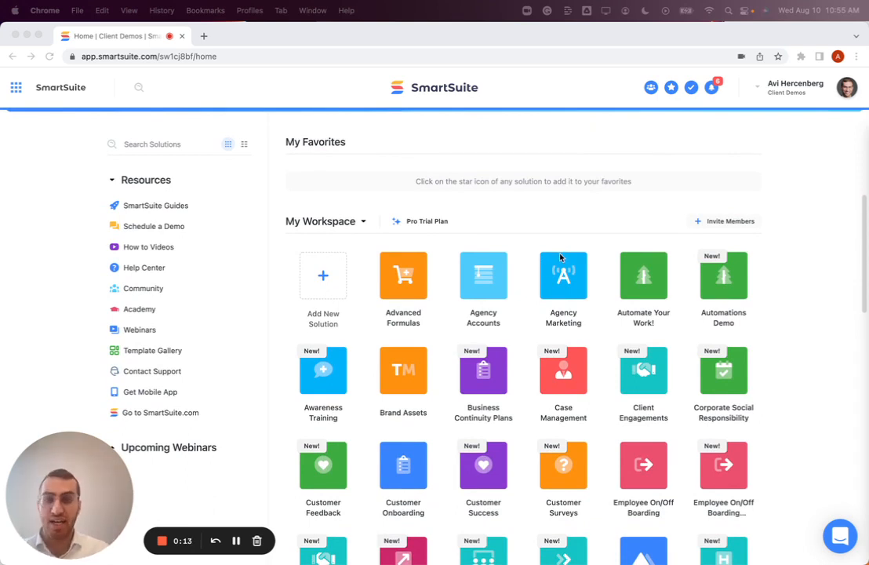
- Open My Work and look through the open assignments by due date, including a glance at the closed assignments
scroll(587, 224, up, 3)
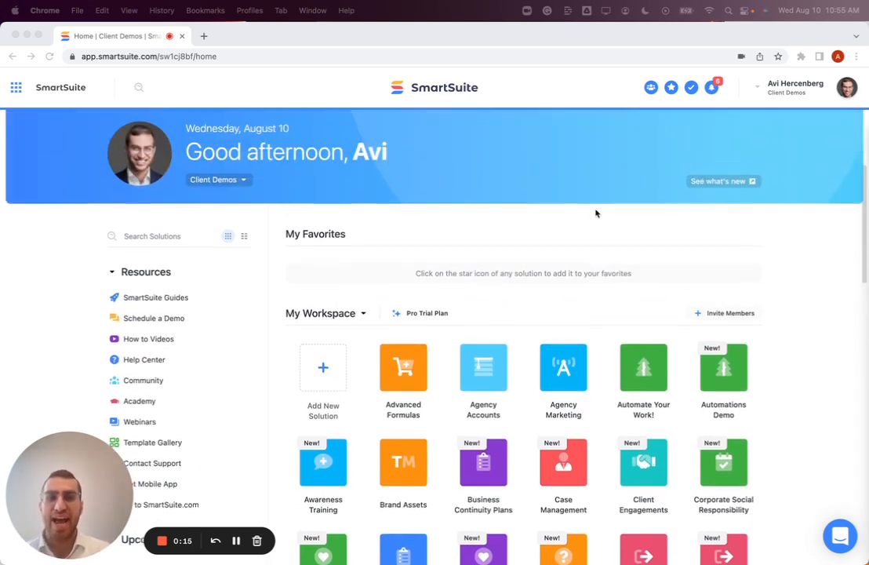
click(691, 88)
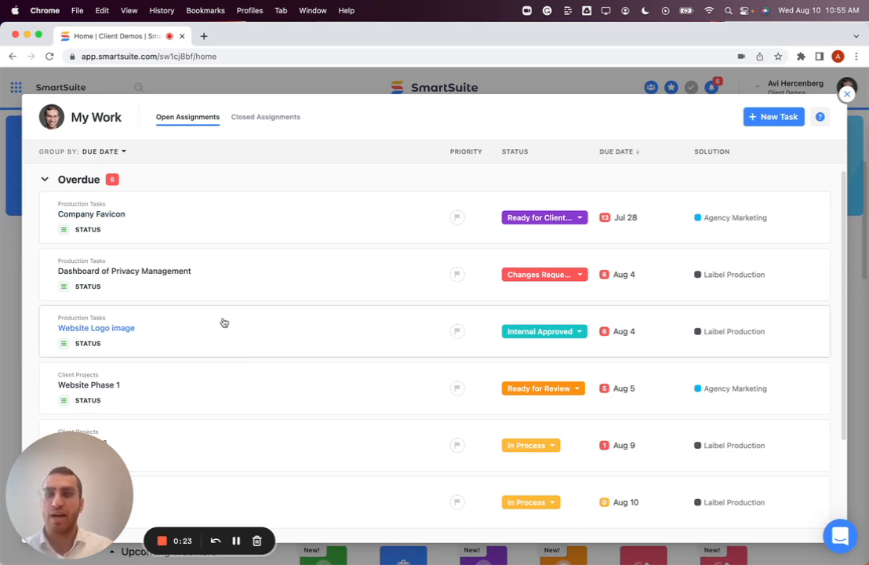
scroll(223, 323, down, 2)
scroll(224, 322, up, 2)
scroll(224, 322, down, 4)
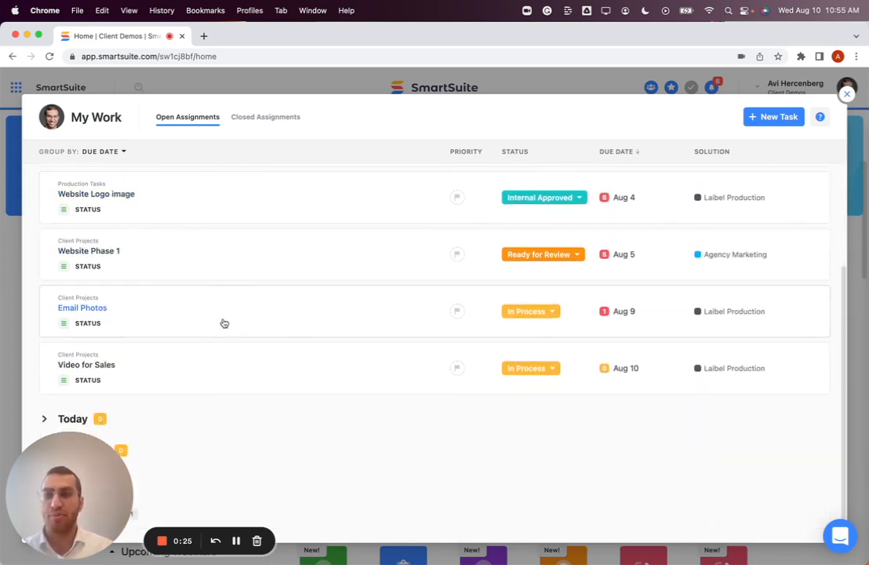
scroll(228, 285, up, 1)
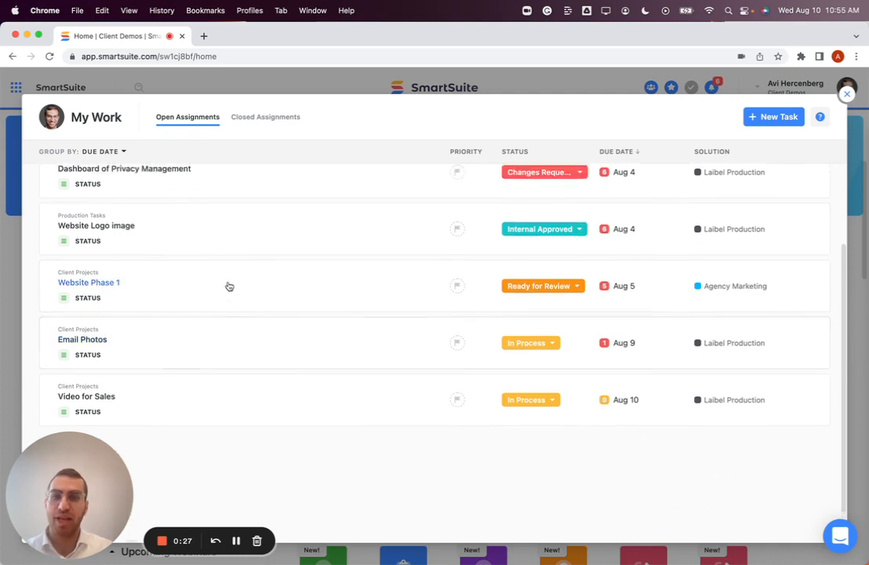
scroll(229, 285, up, 3)
scroll(186, 277, down, 4)
drag(73, 494, 486, 285)
scroll(145, 280, up, 3)
scroll(148, 349, down, 3)
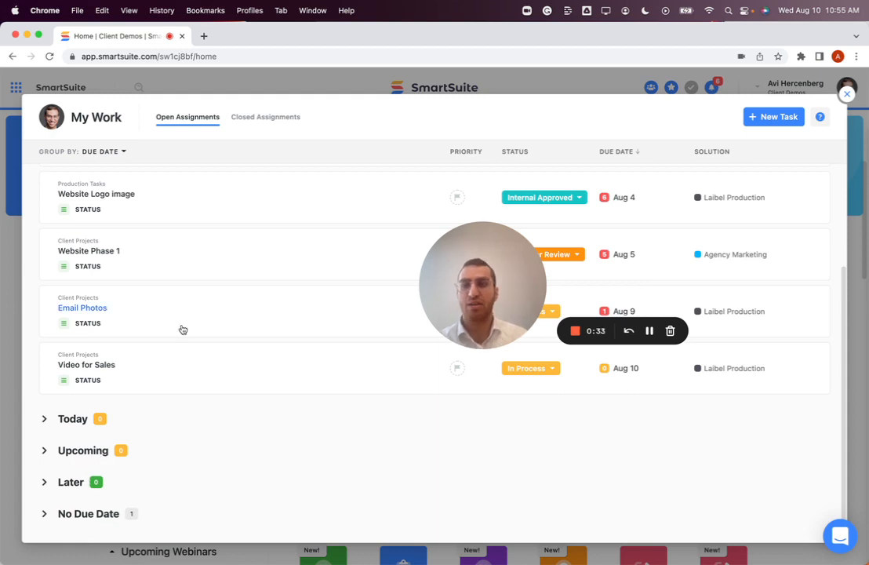
click(249, 117)
click(198, 117)
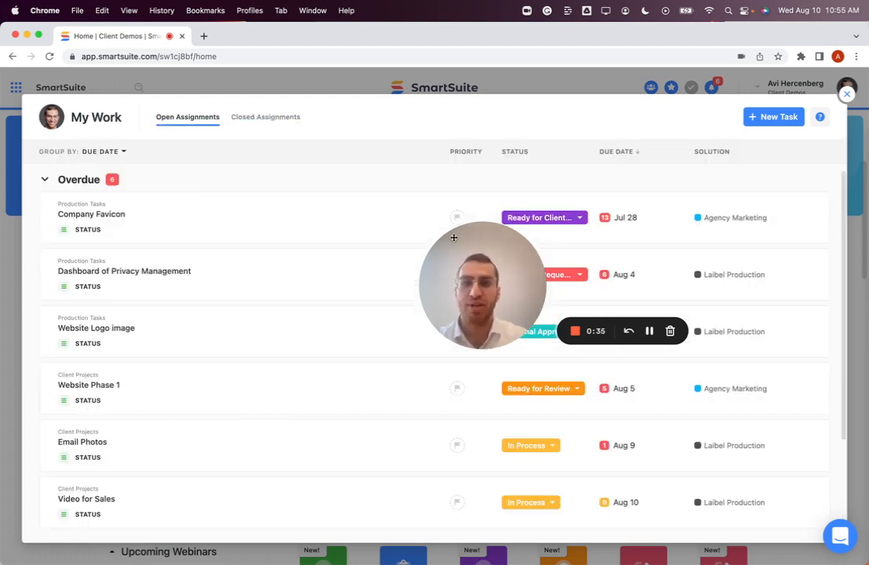
- View the priority, status and due date choices of the Company Favicon task without changing them
drag(453, 237, 312, 325)
click(457, 217)
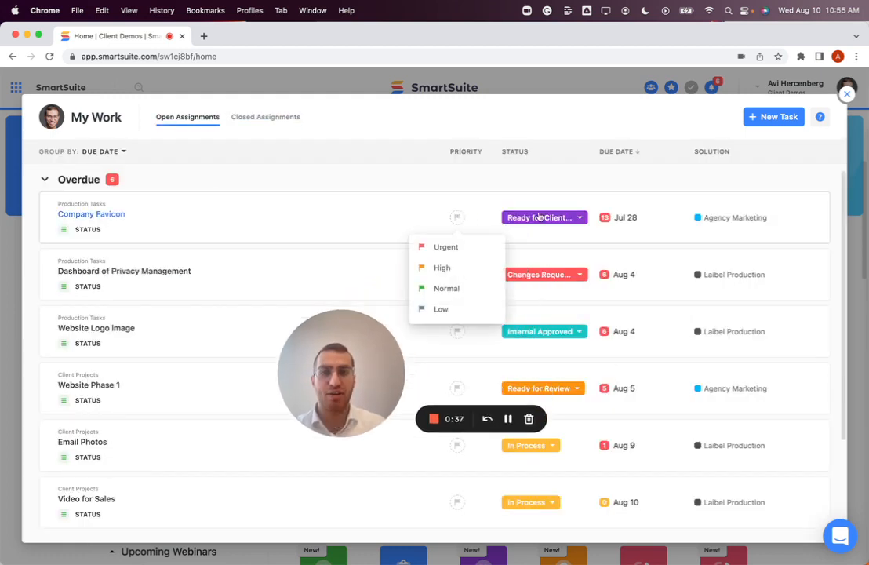
click(539, 217)
click(639, 224)
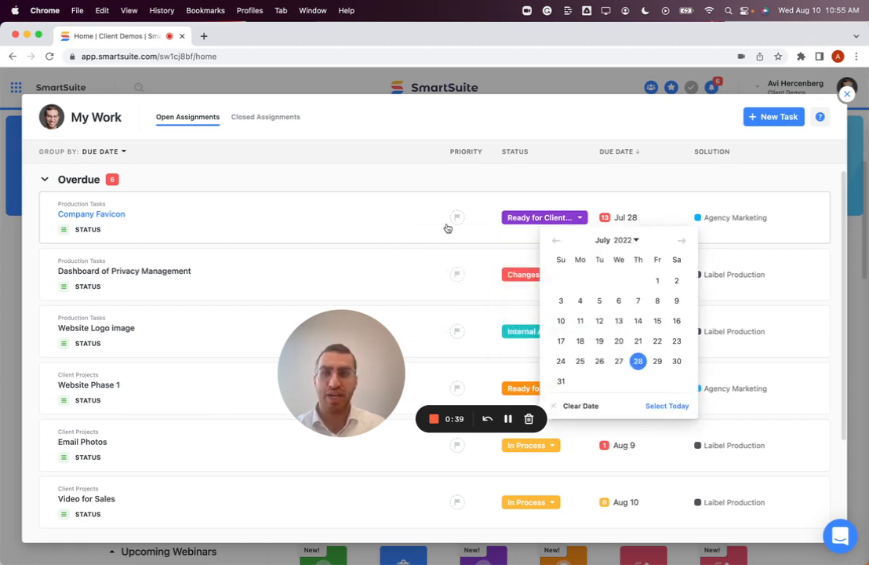
- Open the Company Favicon task record from My Work, review its details and comments, and close the record
click(726, 217)
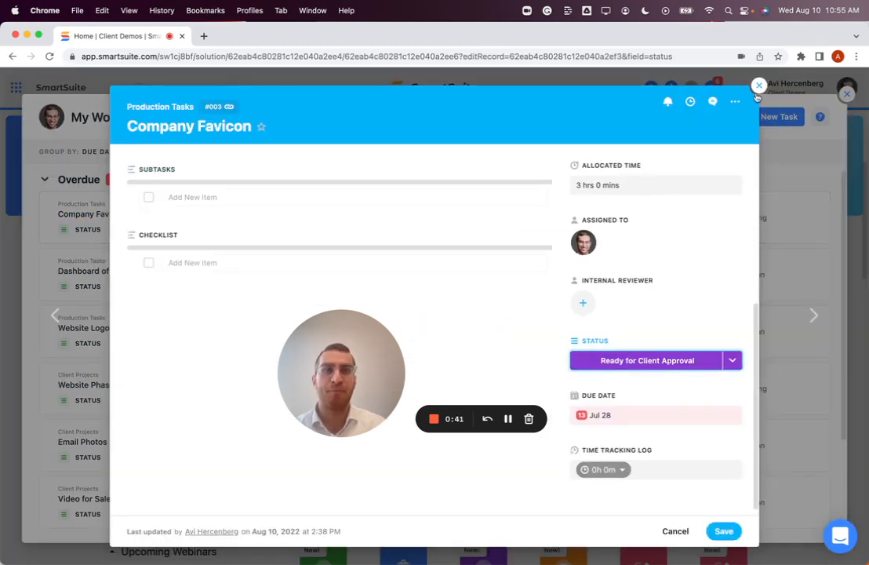
click(757, 88)
click(82, 213)
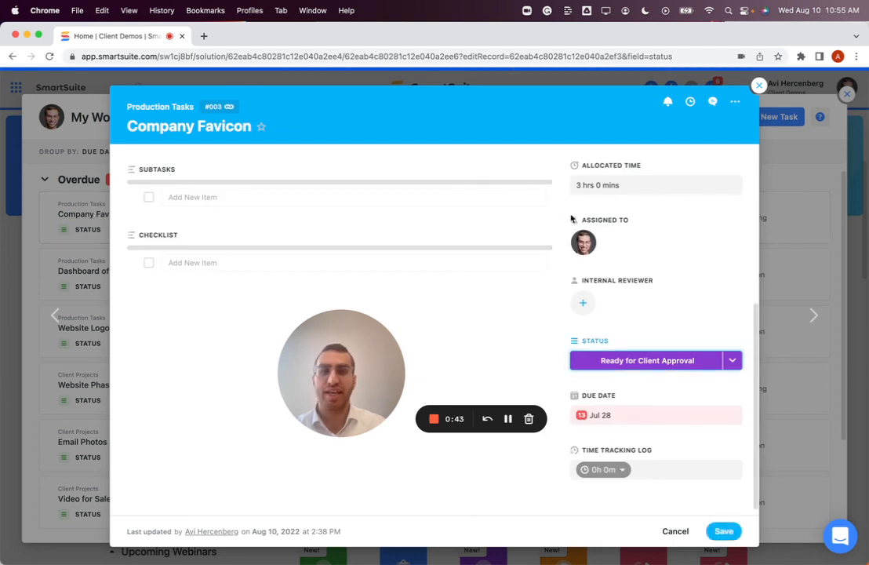
scroll(429, 258, up, 5)
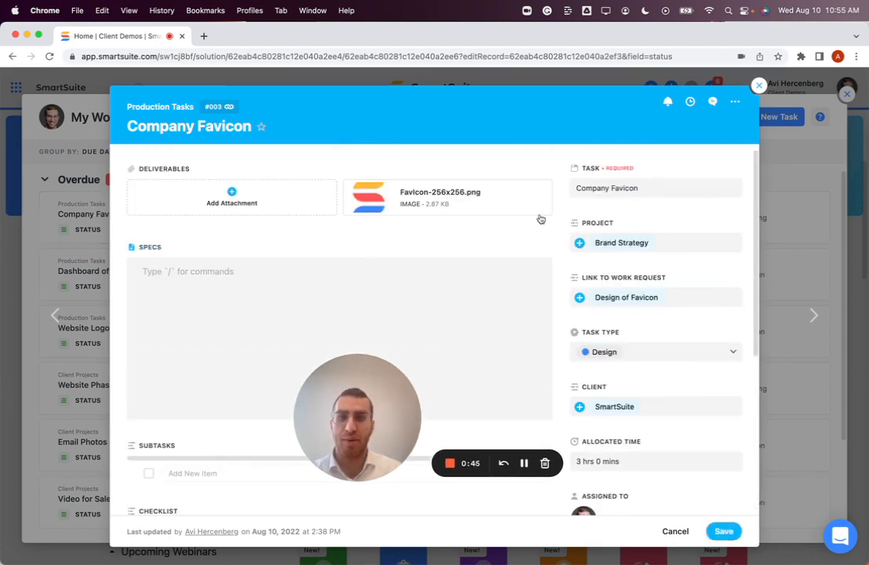
click(712, 102)
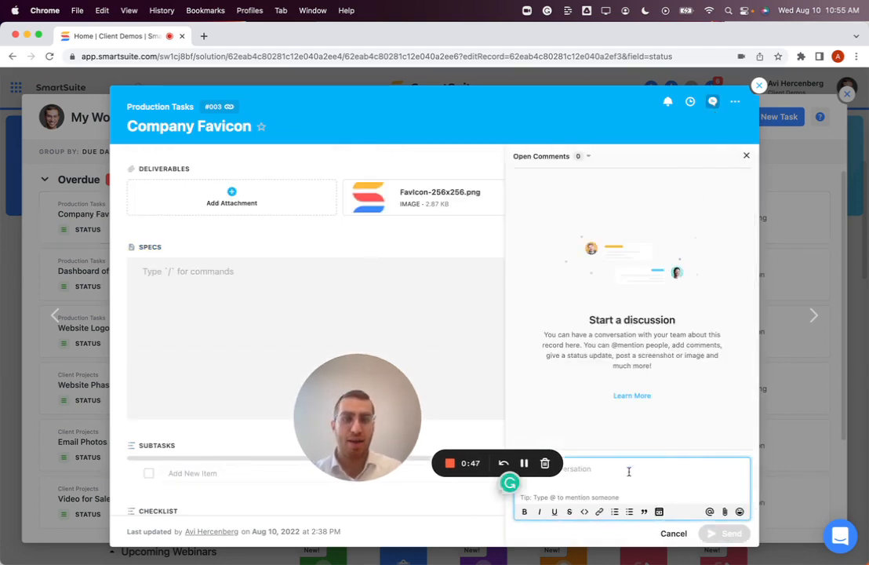
click(759, 85)
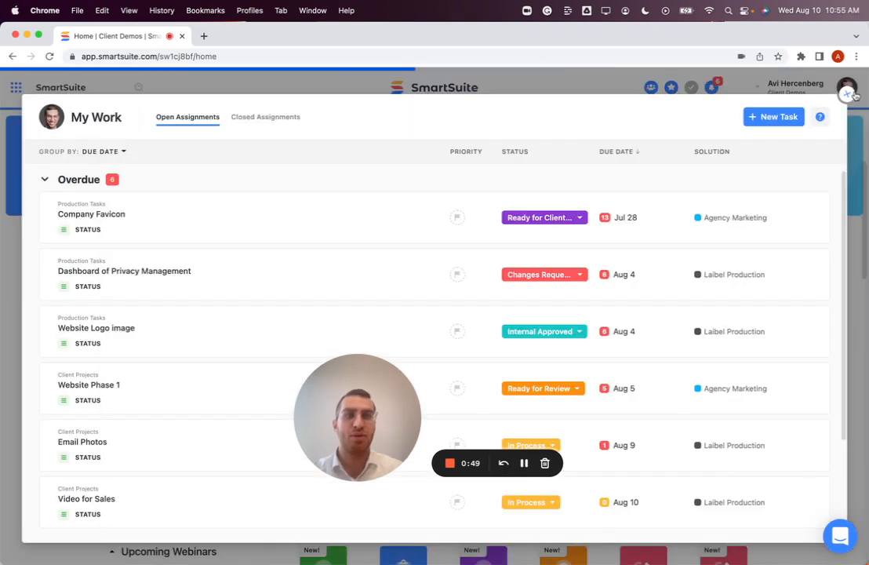
- Close My Work and open the Production Tasks table of the Agency Marketing solution
click(848, 95)
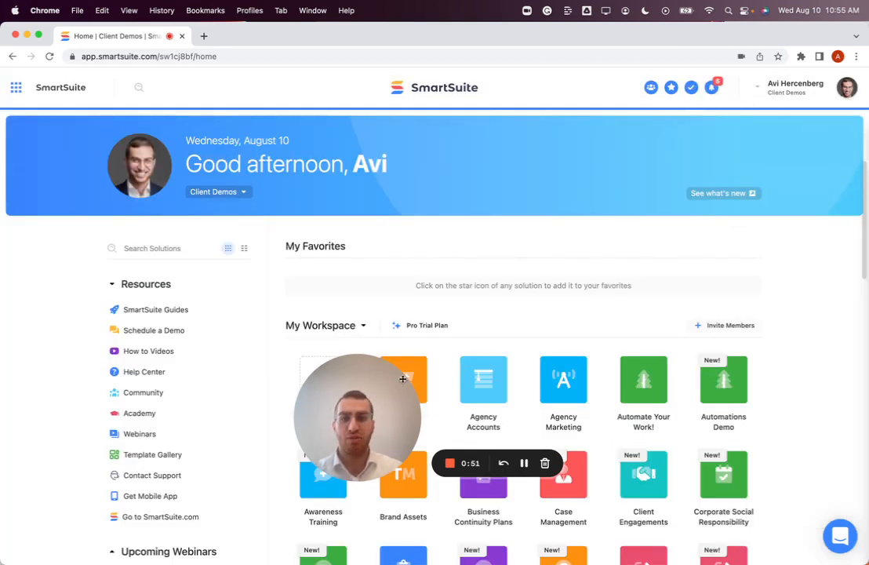
drag(380, 394, 173, 404)
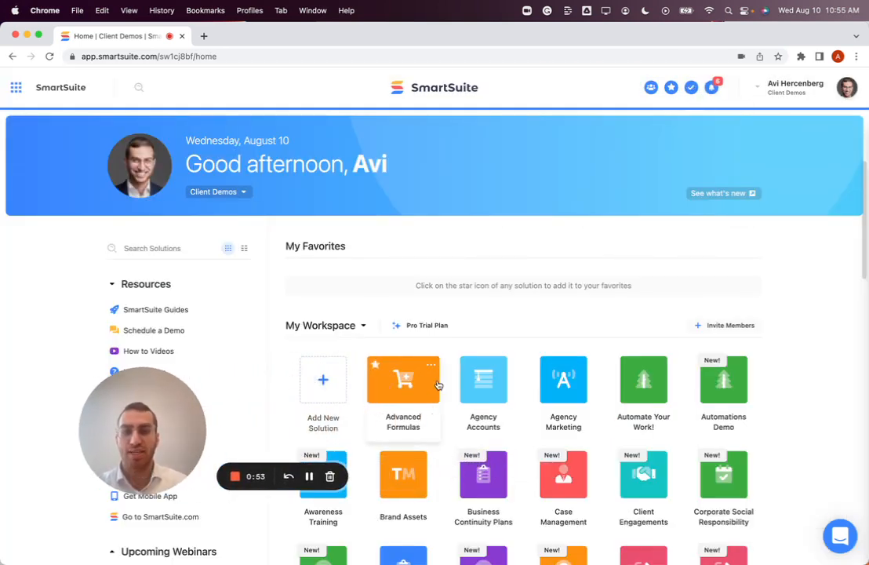
click(563, 378)
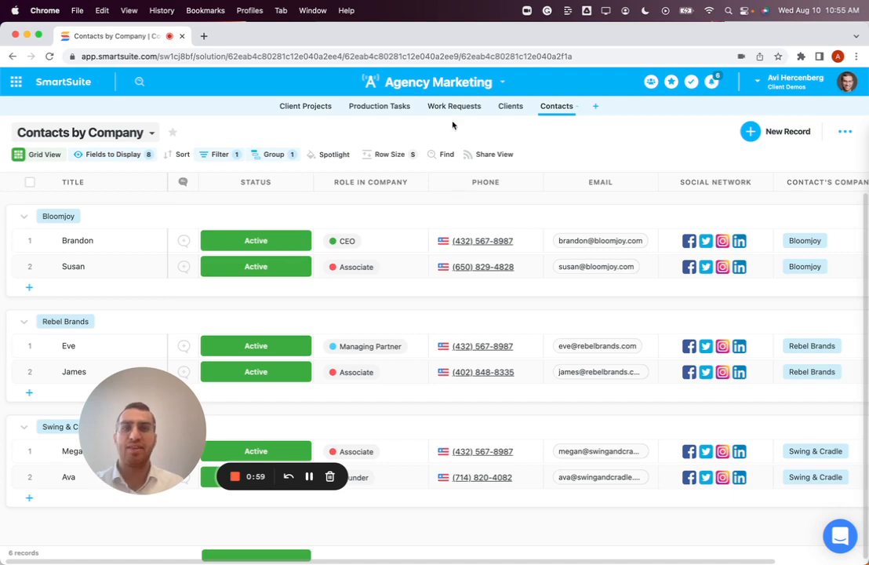
click(379, 106)
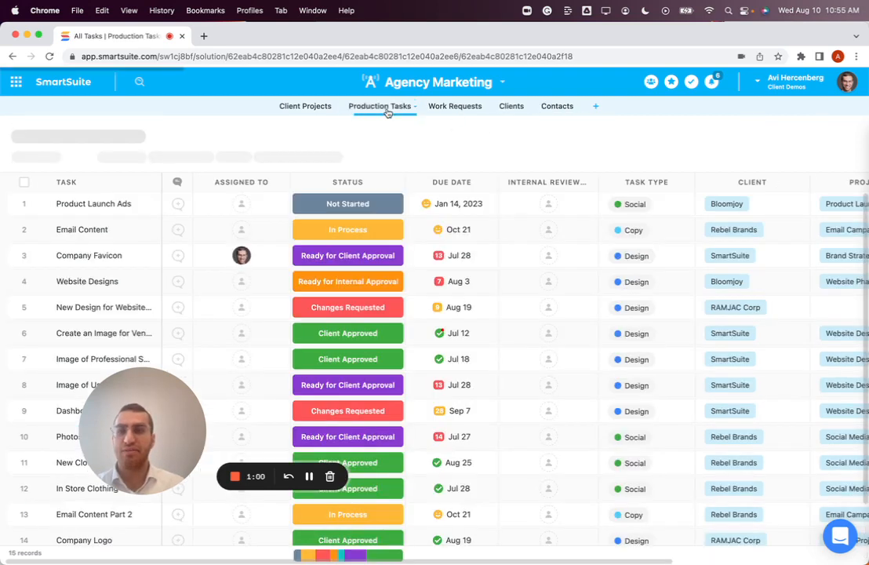
- Examine the Assigned To field's settings, including its Display in My Work option, and close them unchanged
double_click(246, 184)
drag(137, 445, 564, 276)
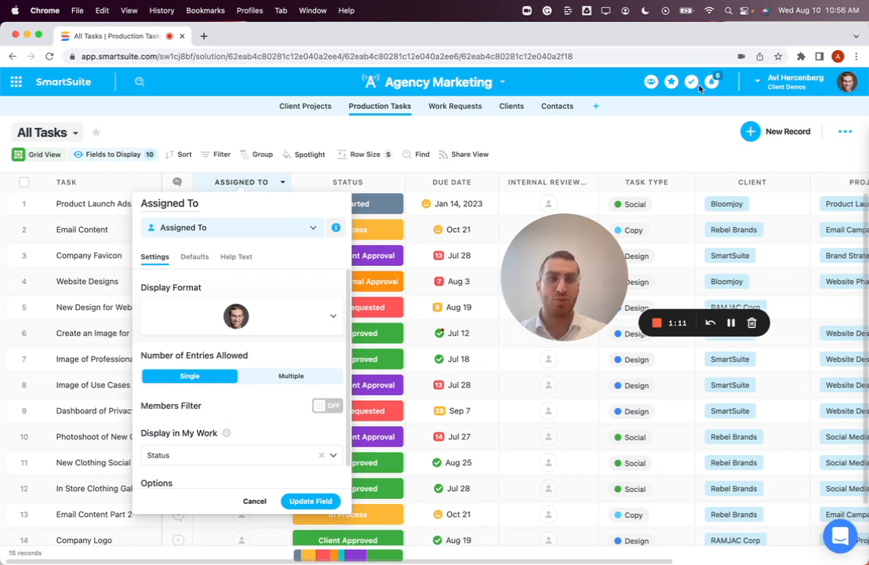
click(240, 461)
click(240, 463)
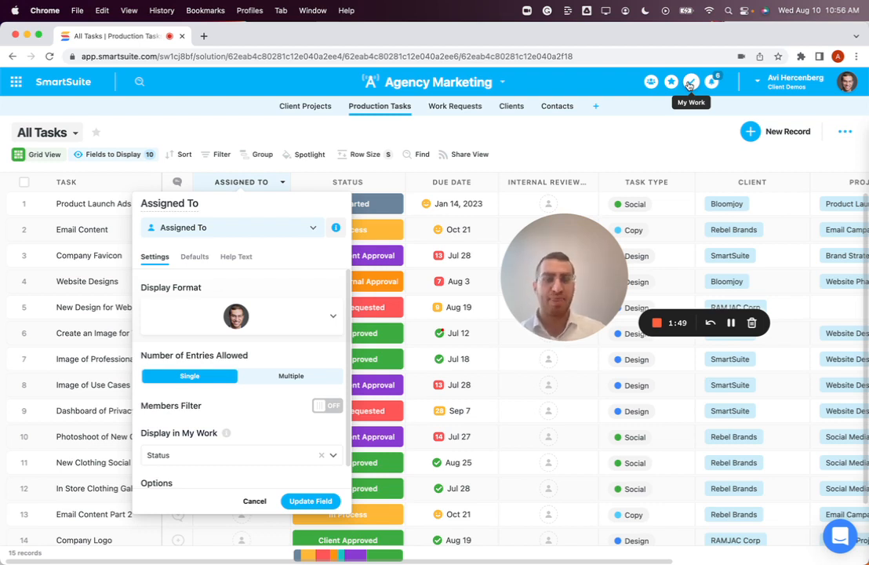
click(566, 137)
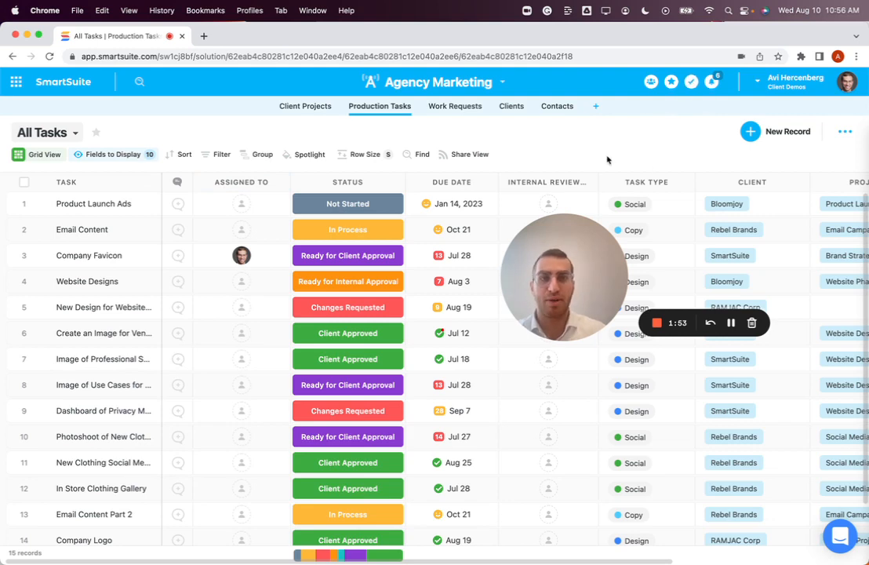
- View the power search scoped to Agency Marketing, close it and return to the SmartSuite home page
click(139, 82)
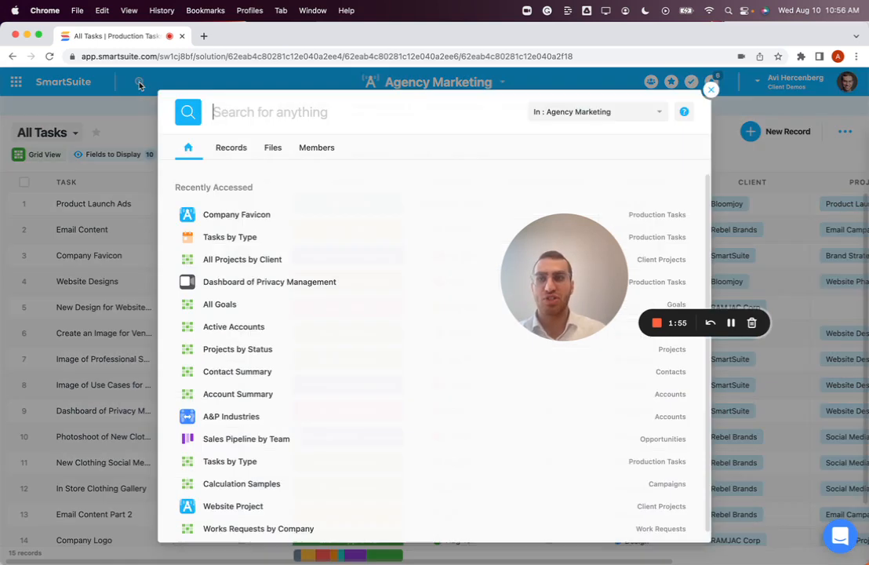
click(709, 92)
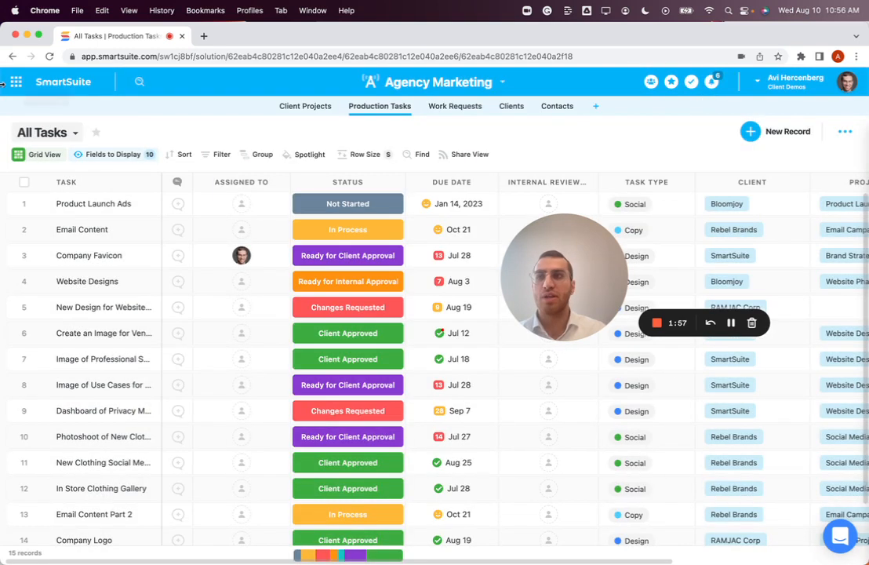
click(43, 82)
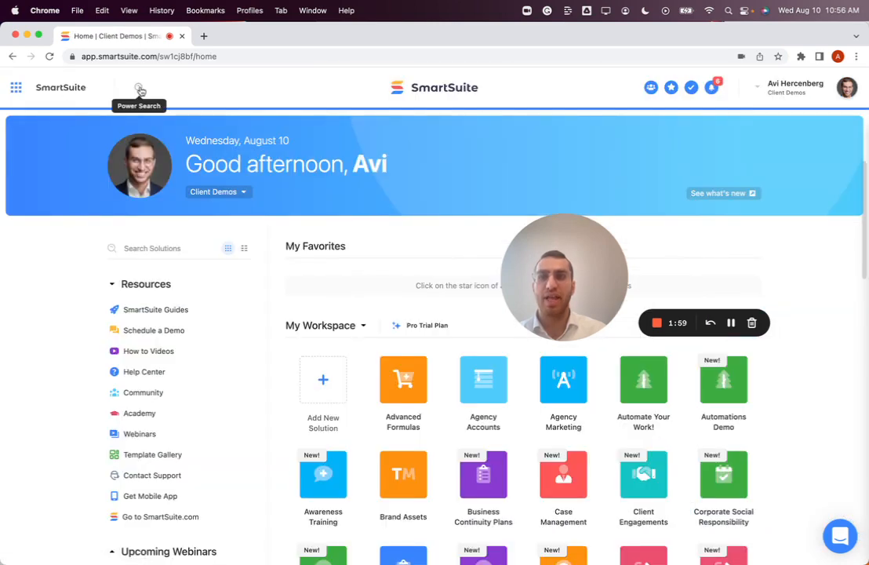
- Set the power search scope to All Solutions from the home page, review the recently accessed items and close the search
click(139, 88)
click(584, 111)
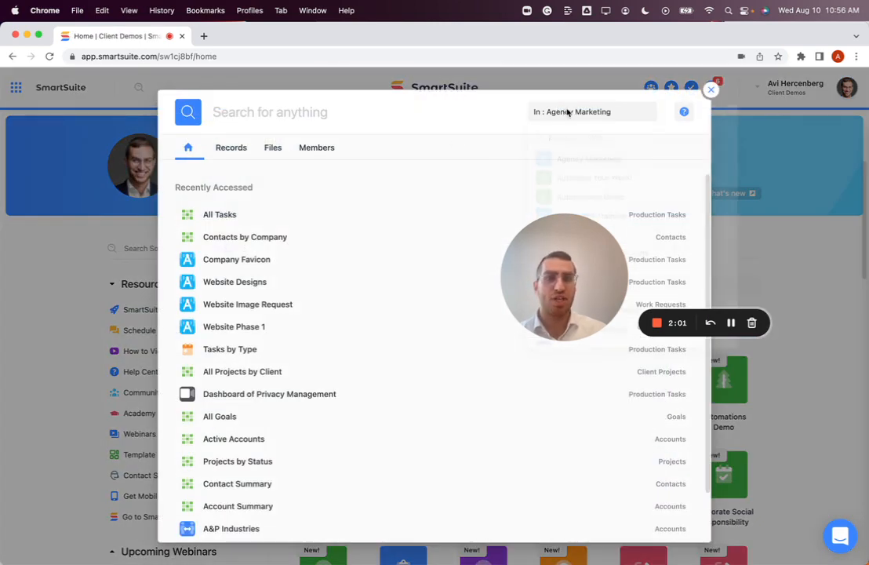
scroll(585, 161, up, 2)
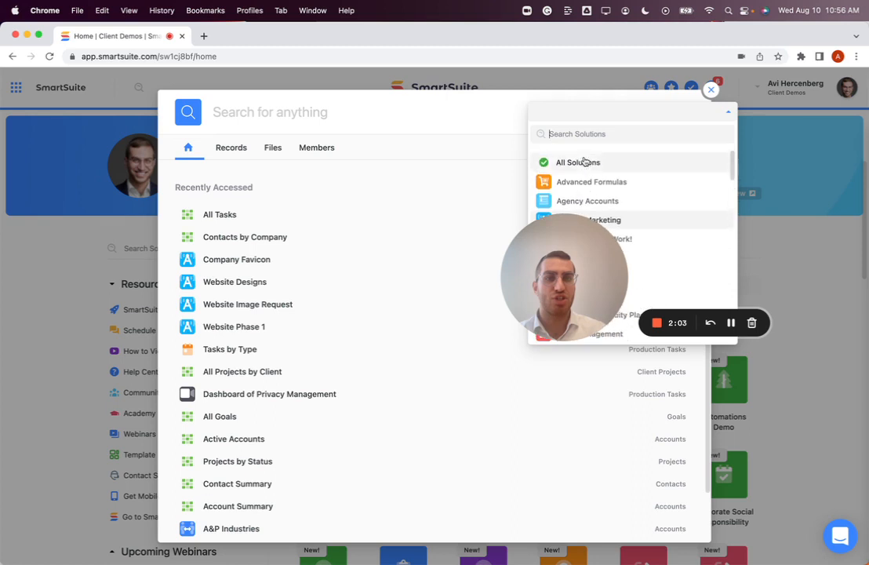
click(576, 160)
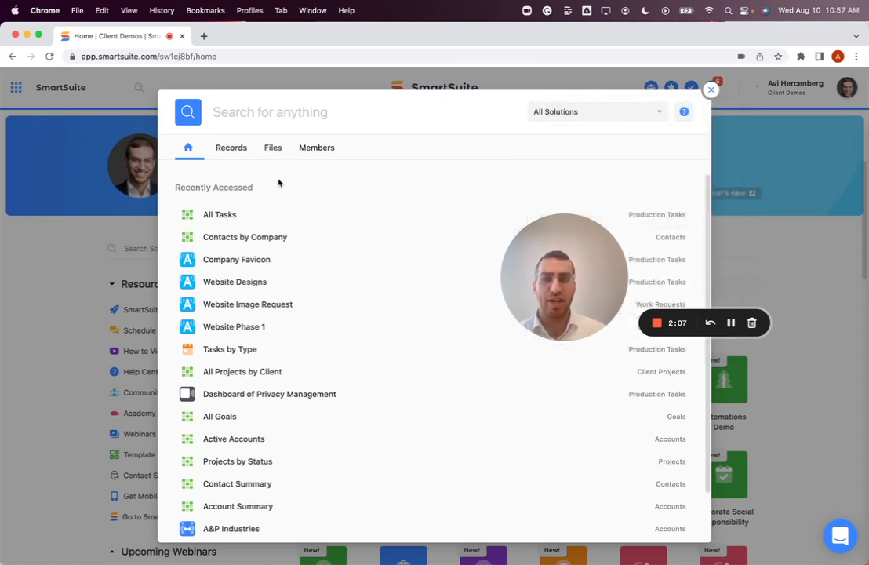
scroll(283, 259, down, 1)
scroll(240, 262, up, 1)
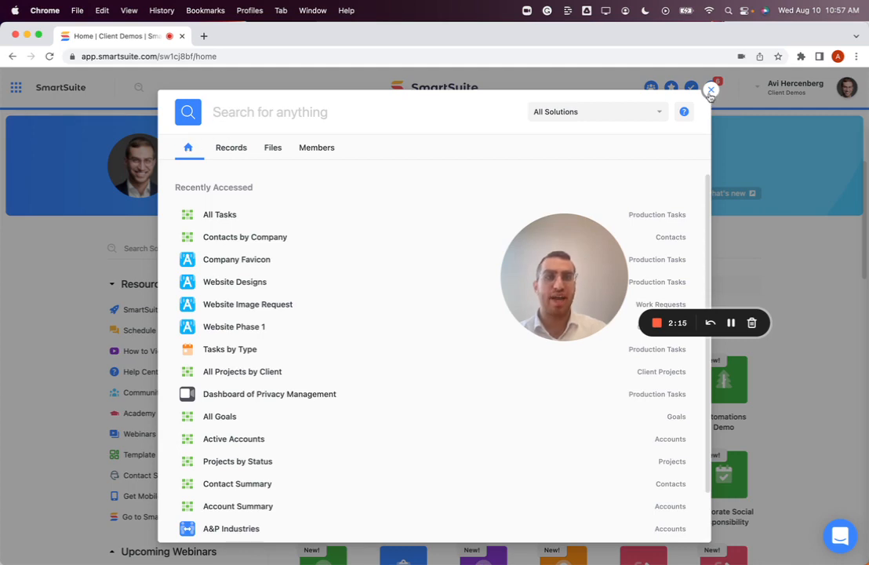
click(710, 91)
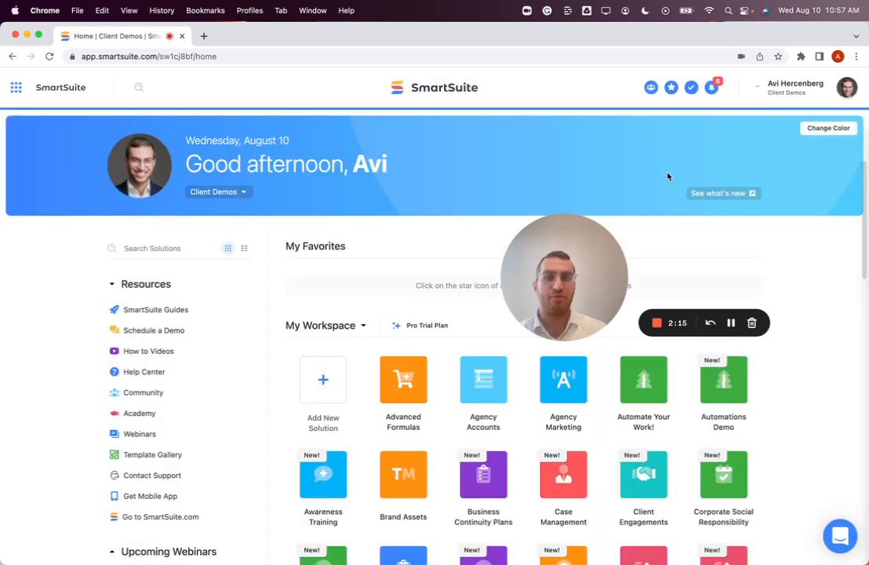
- Open the Agency Marketing solution and view the full catalogue of available field types for a new Production Tasks field
click(564, 400)
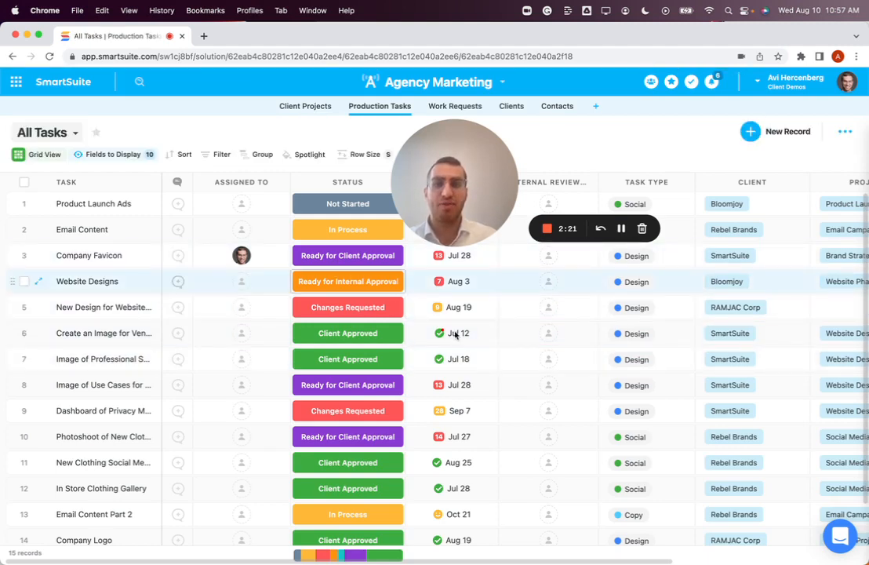
scroll(479, 358, right, 5)
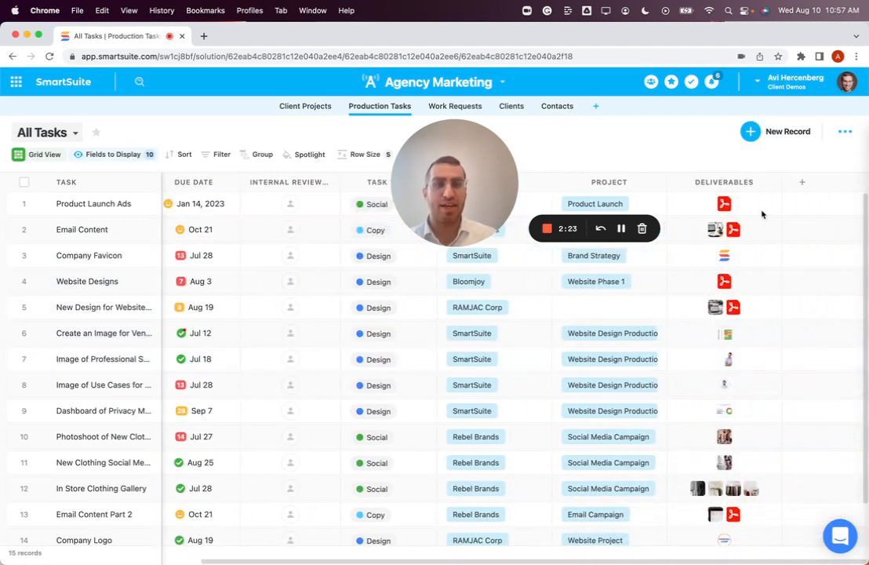
click(802, 181)
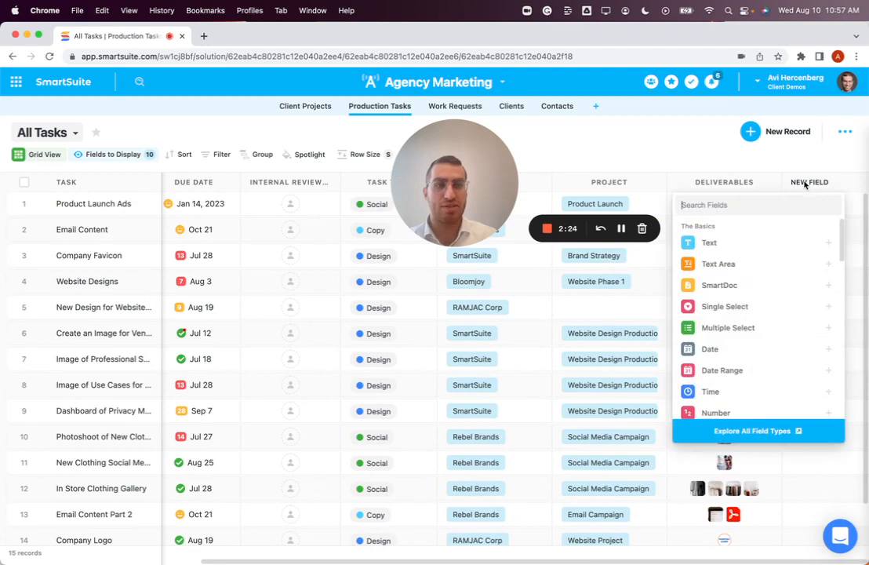
click(753, 431)
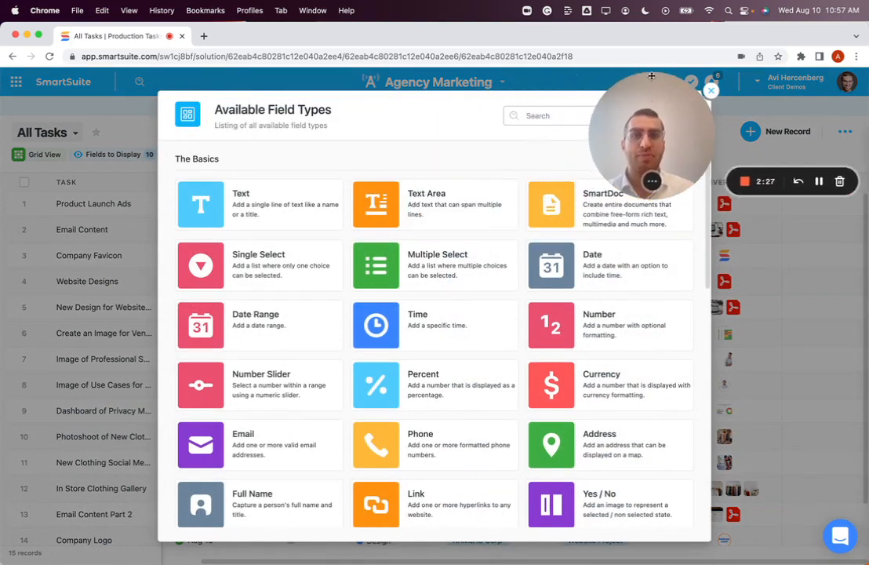
drag(651, 76, 128, 554)
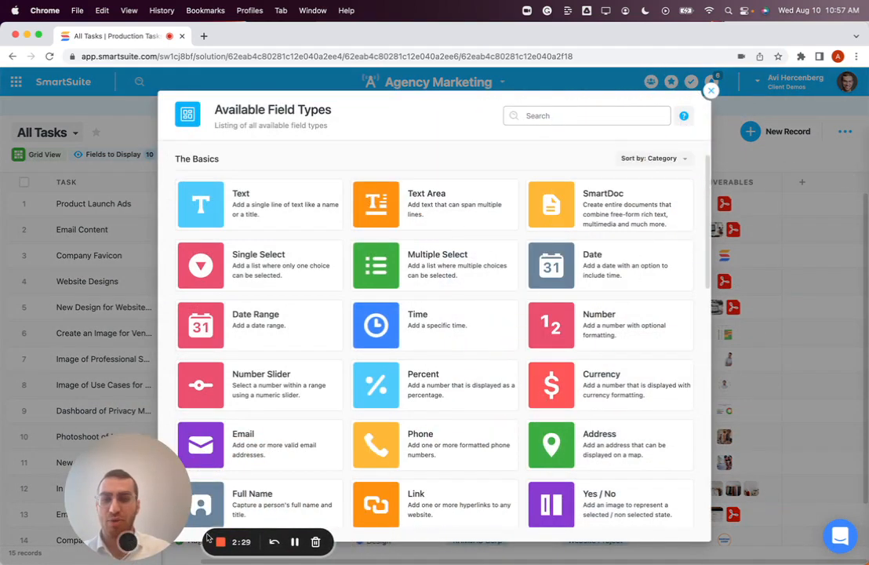
- Preview a new Full Name field's Help Text and Settings, including its required-entry option, and discard the field
click(271, 499)
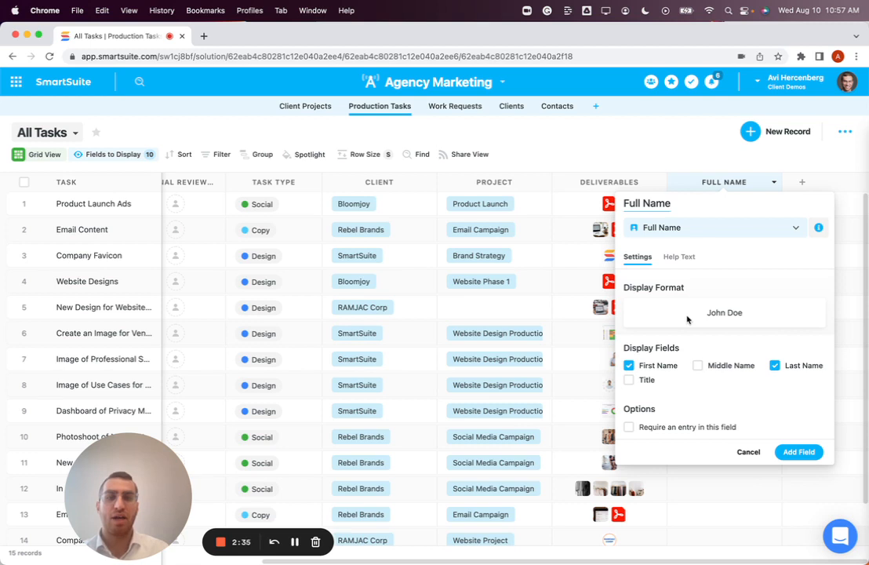
click(679, 259)
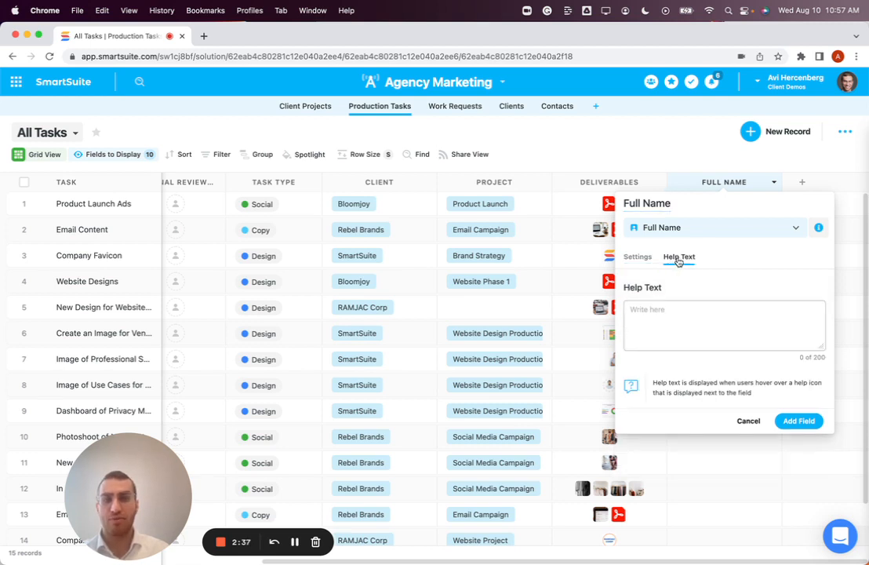
click(638, 256)
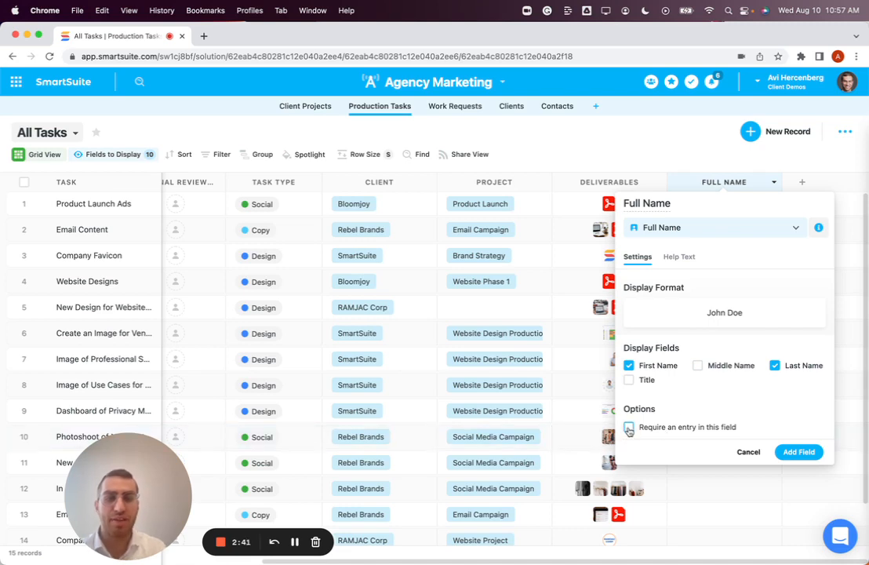
click(625, 141)
- Examine the Task Type field's display formats and default value choices, and close its settings unchanged
click(400, 182)
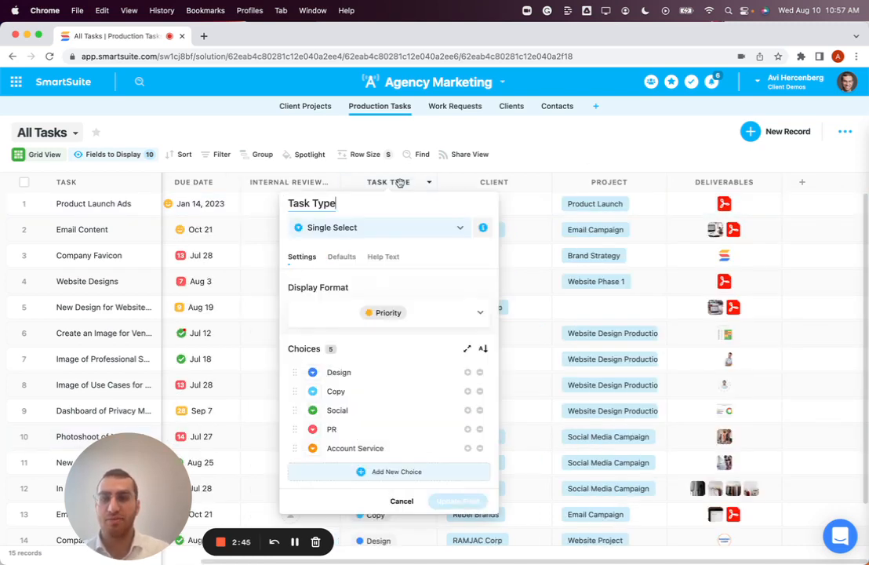
click(409, 315)
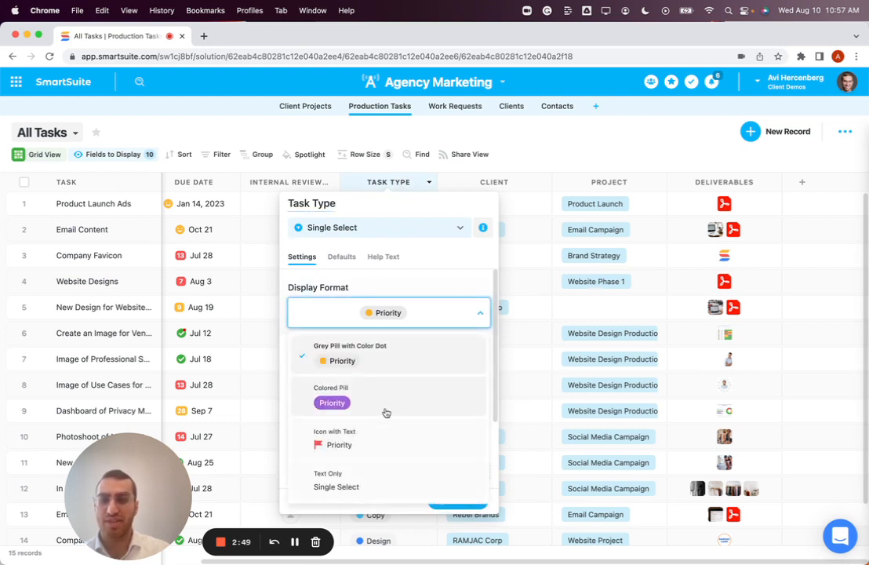
click(341, 255)
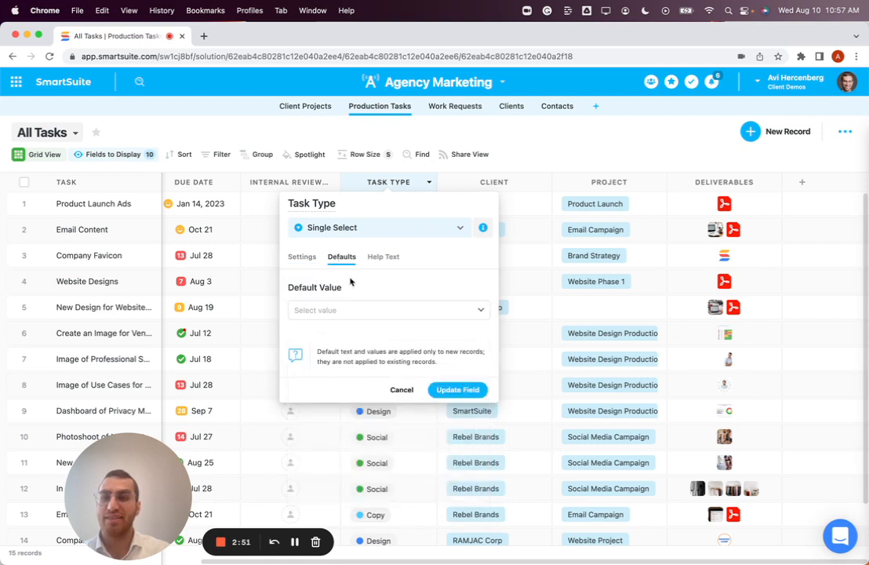
click(338, 314)
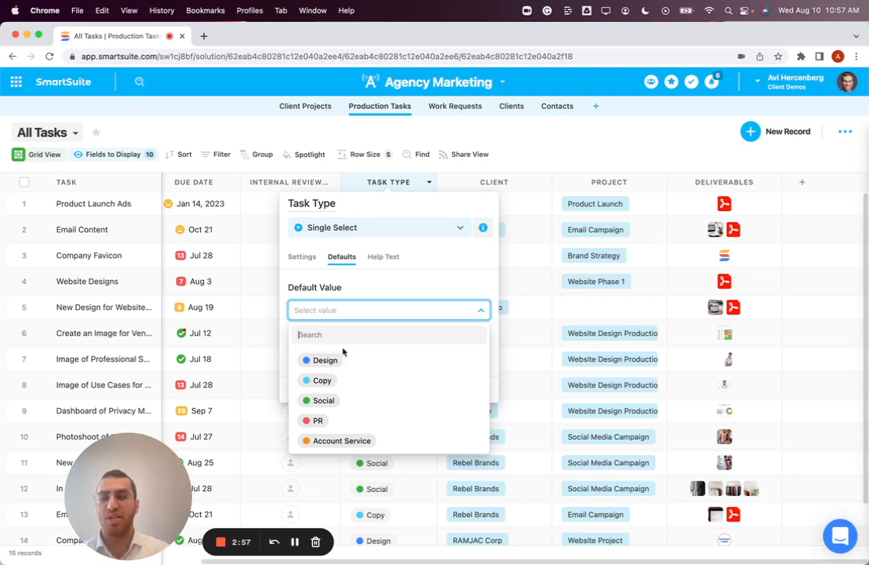
click(303, 256)
click(435, 144)
click(397, 233)
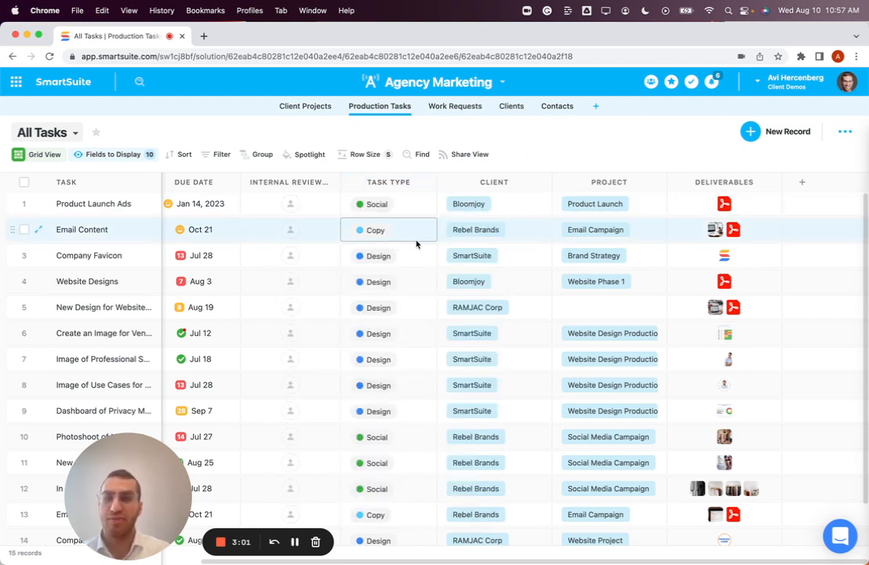
- Examine the Due Date field's settings and its Linked Status Field choices, and close them unchanged
click(314, 238)
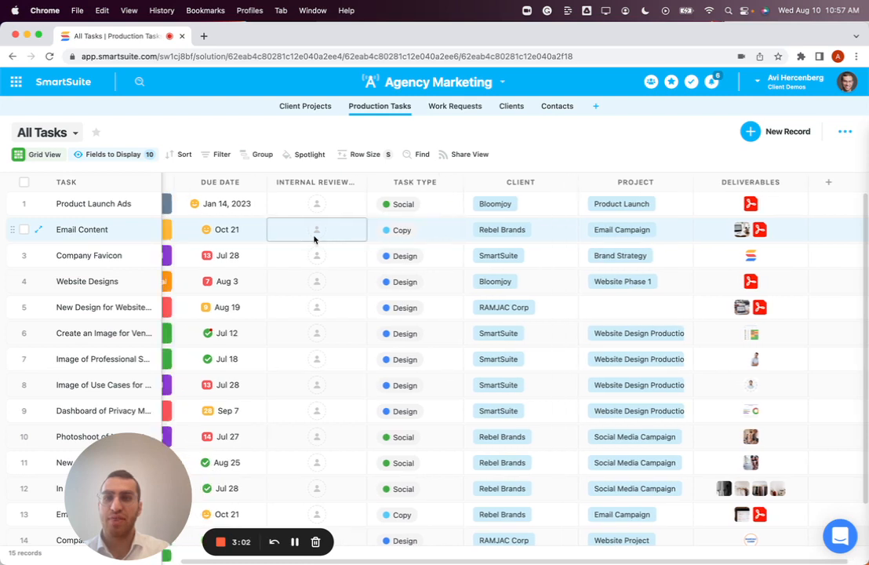
click(231, 181)
drag(146, 451, 558, 250)
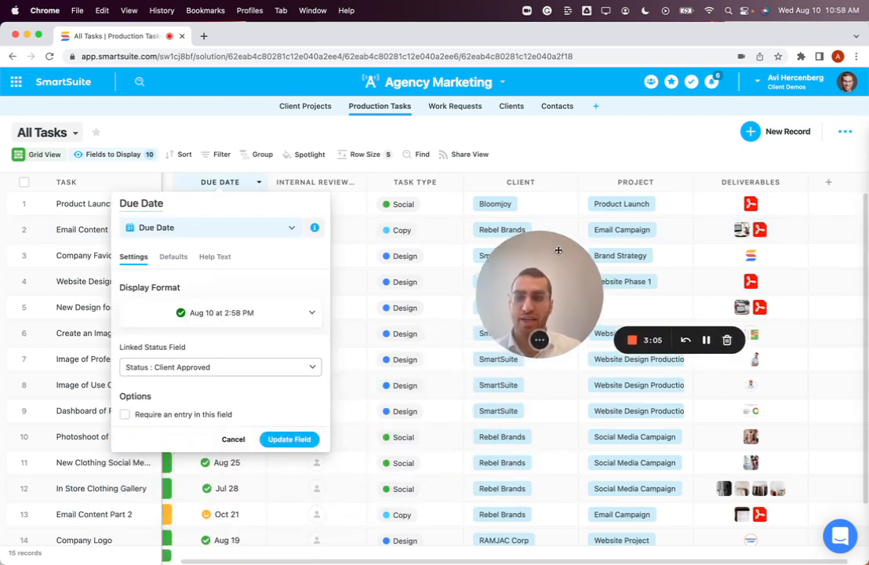
click(216, 367)
click(259, 390)
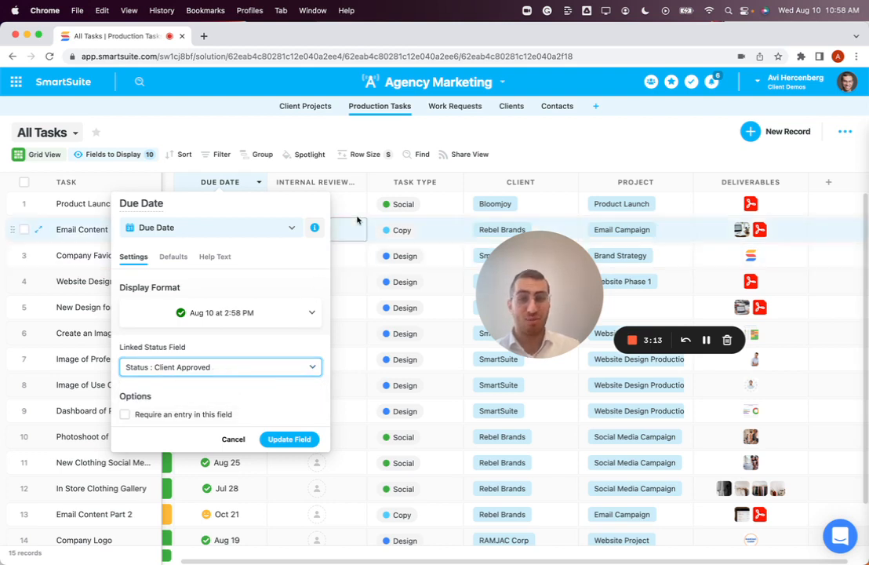
click(593, 135)
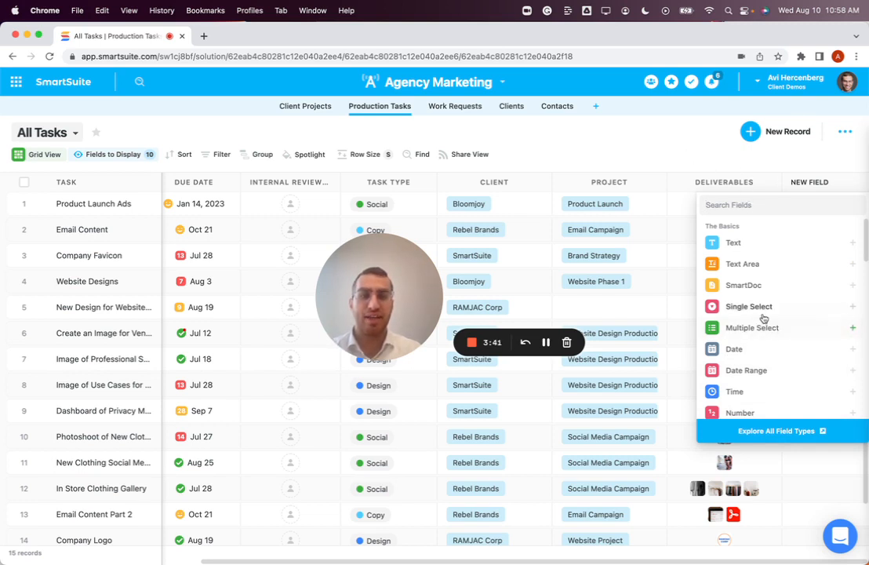
- Browse the list of field types for a new field from the basics through the advanced ones, and close it
scroll(763, 314, down, 15)
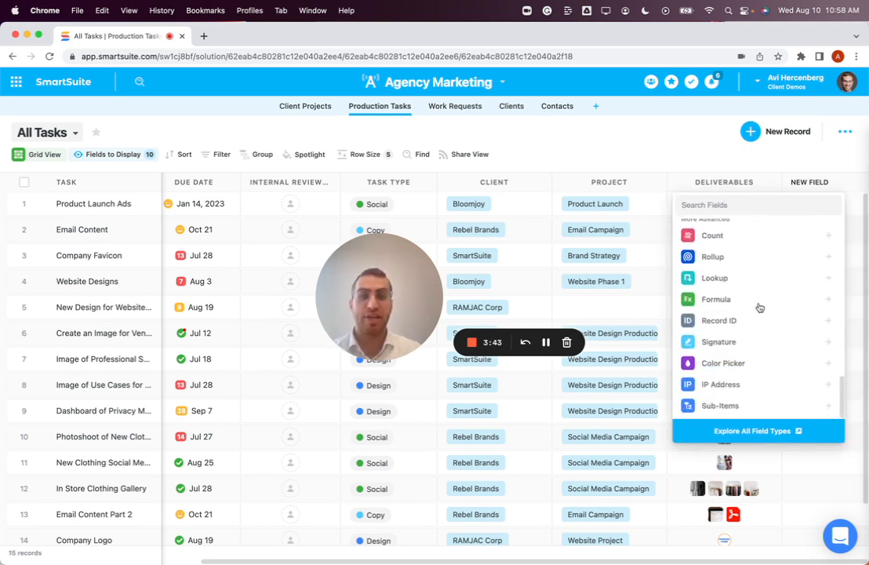
scroll(753, 315, up, 15)
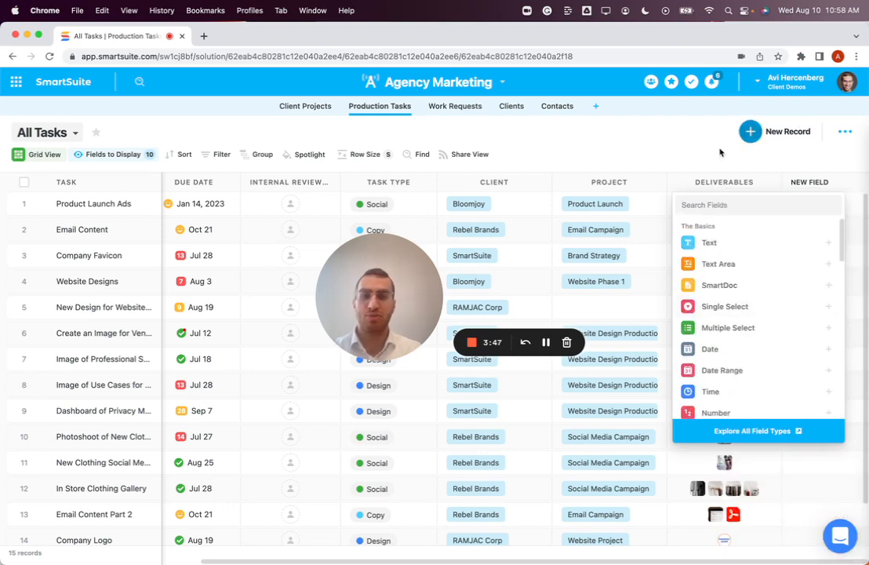
click(673, 154)
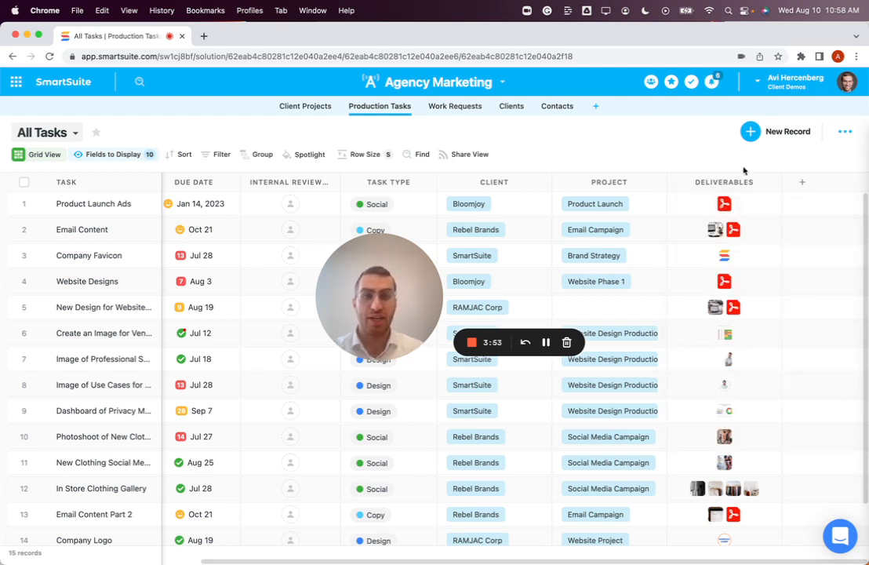
- Search the full catalogue of available field types for "sub" and start a new Sub-Items field
click(803, 185)
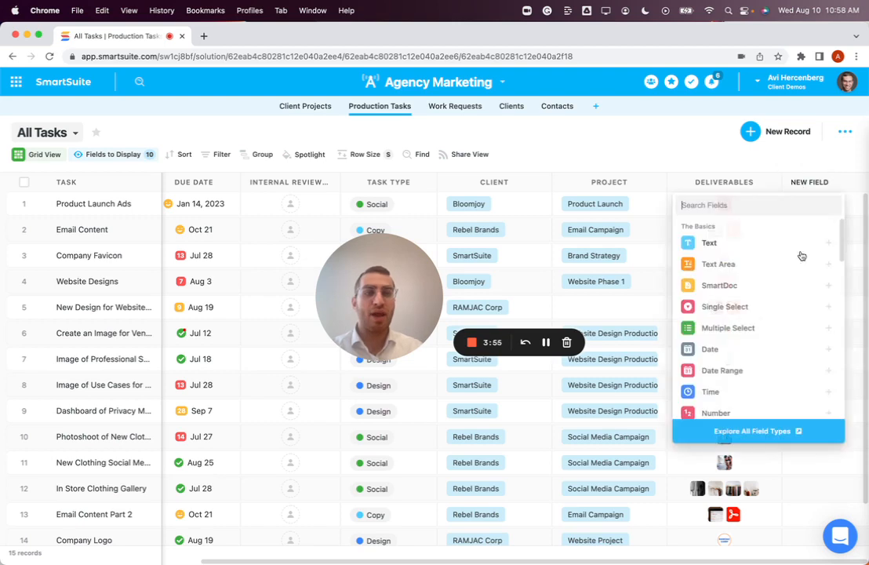
click(756, 431)
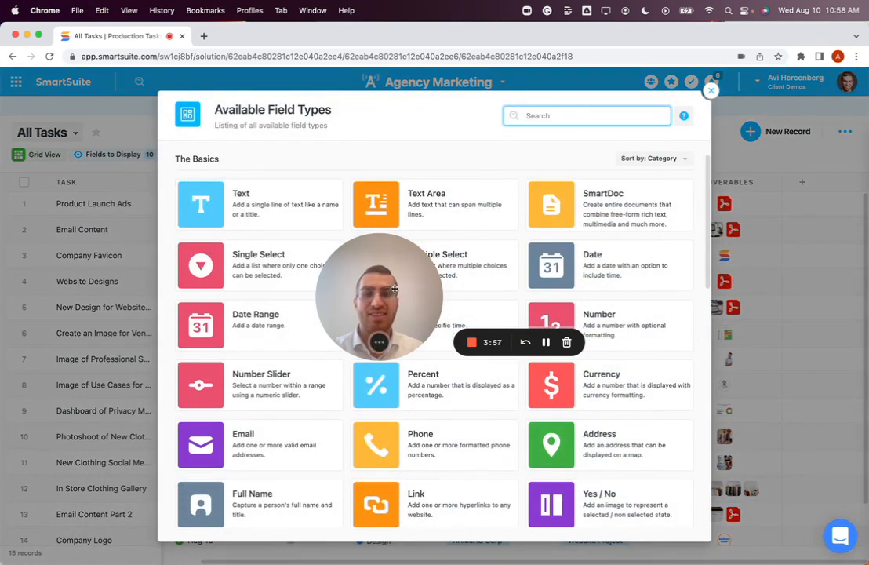
drag(394, 289, 111, 328)
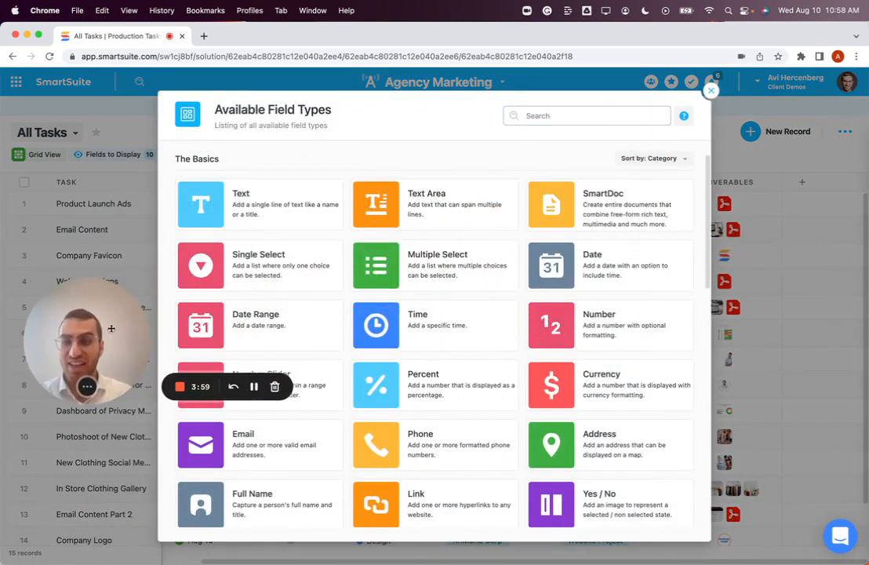
click(540, 119)
text(s)
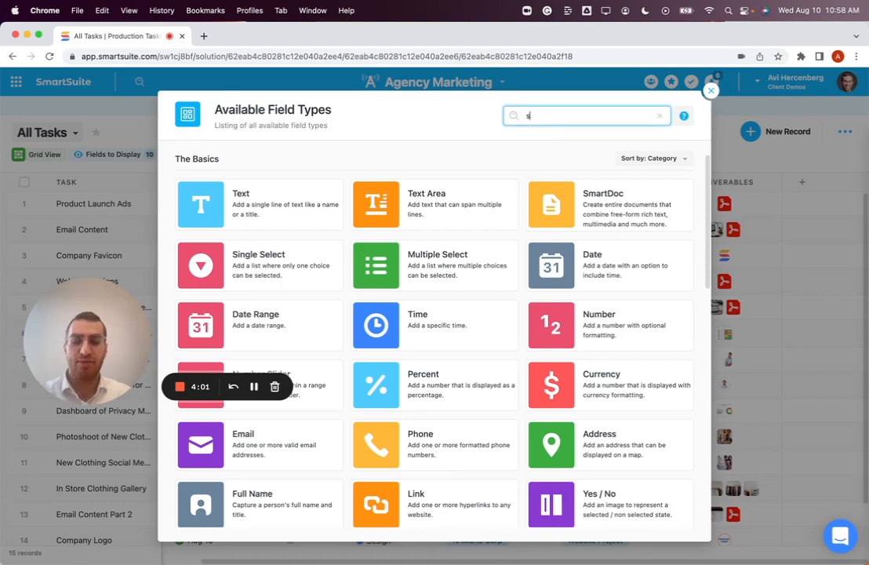
text(ub)
click(236, 204)
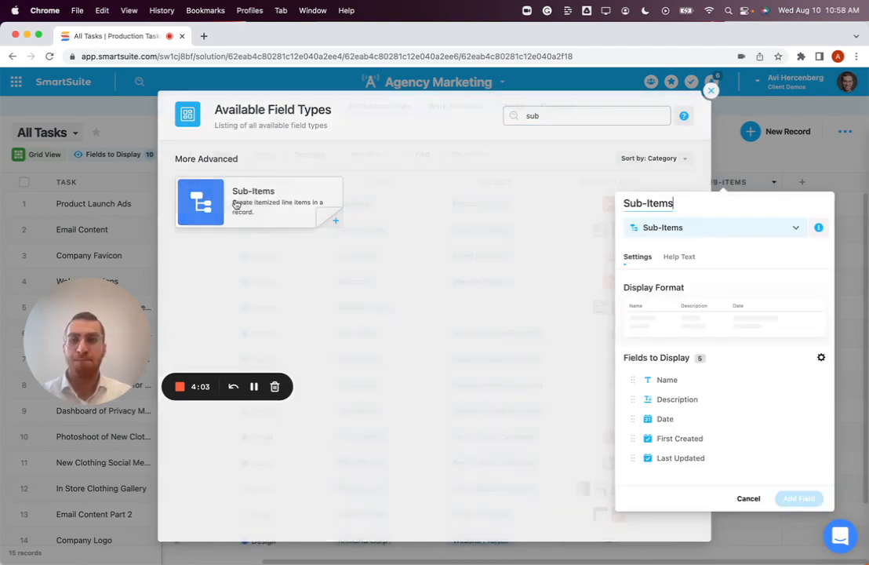
- Review the columns of the Sub-Items field and the field types that can be added to it, and discard the field
click(819, 360)
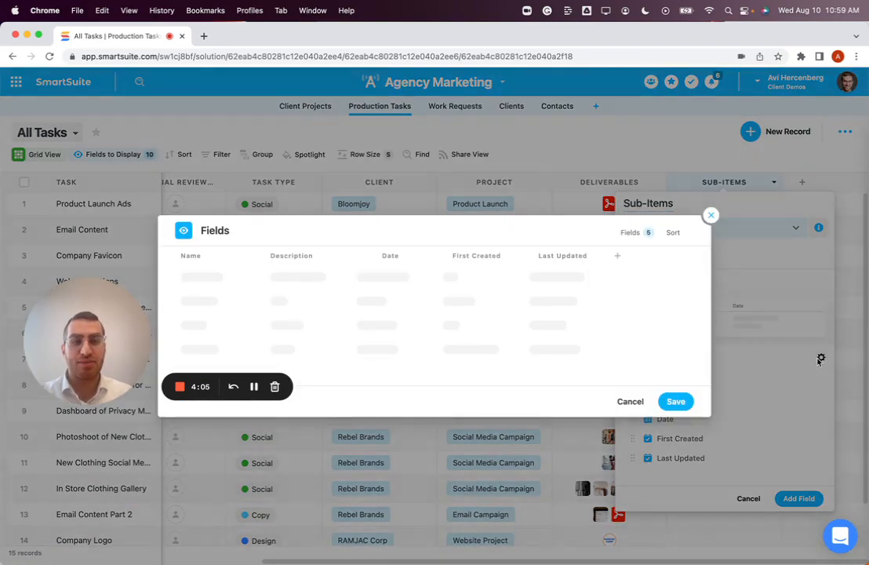
click(618, 257)
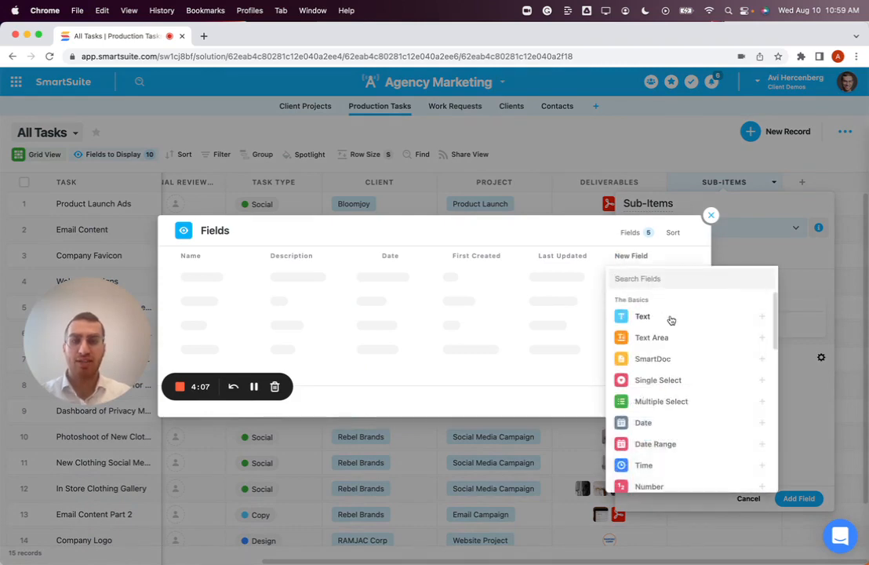
scroll(667, 408, down, 5)
scroll(665, 413, down, 8)
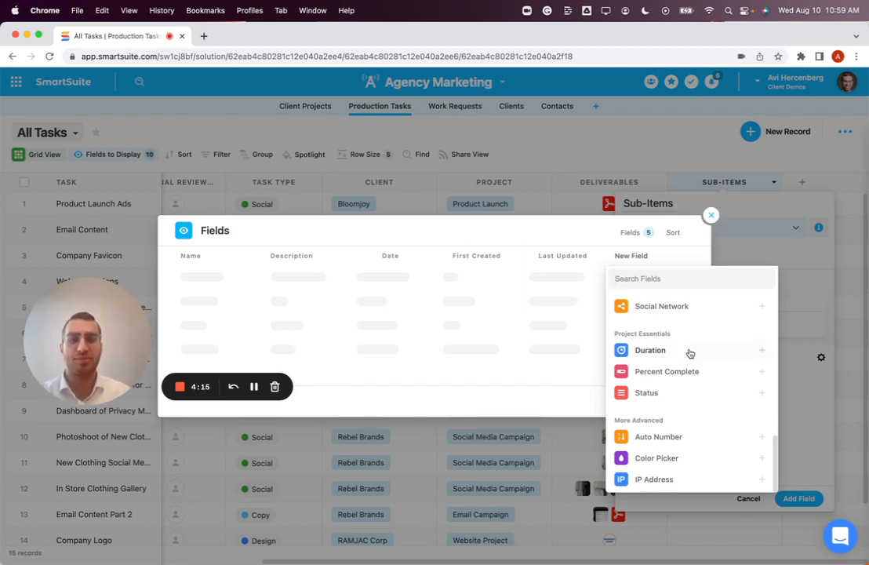
scroll(681, 396, up, 10)
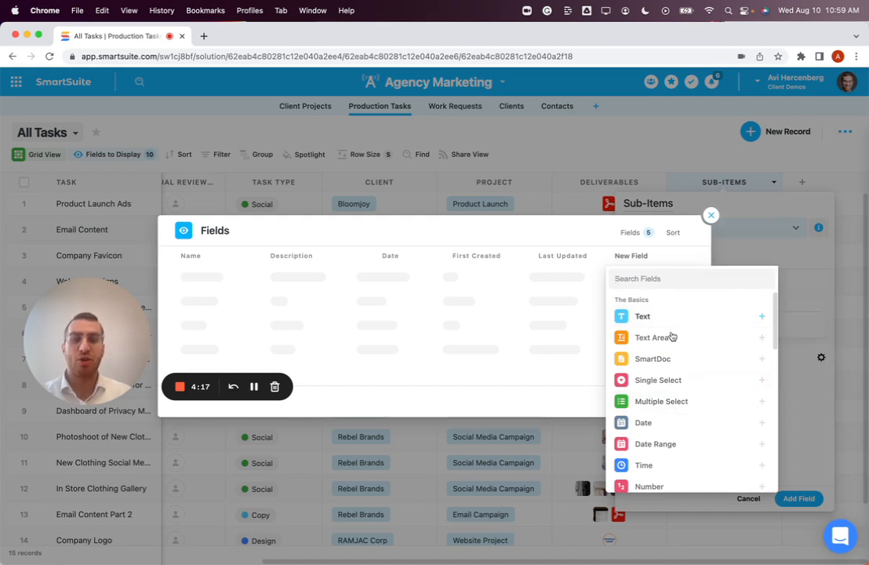
scroll(669, 361, down, 5)
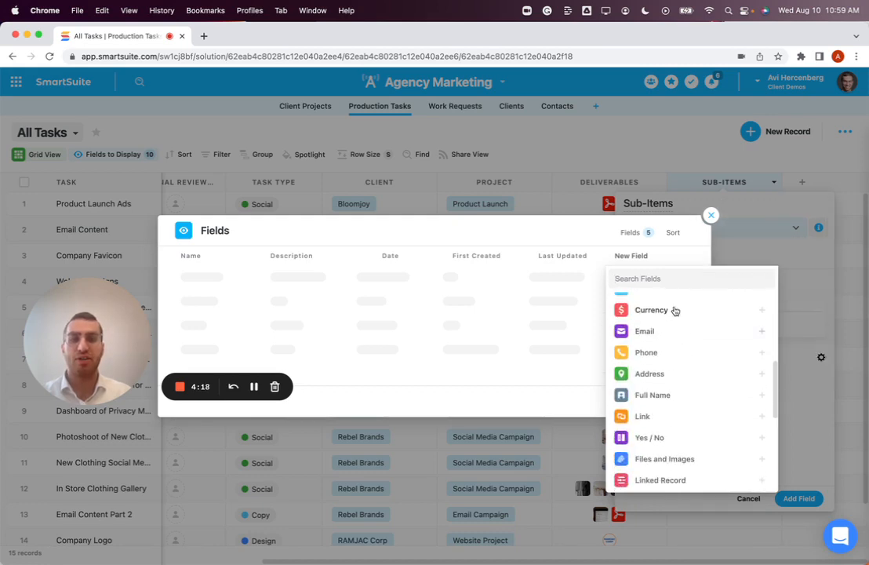
click(711, 217)
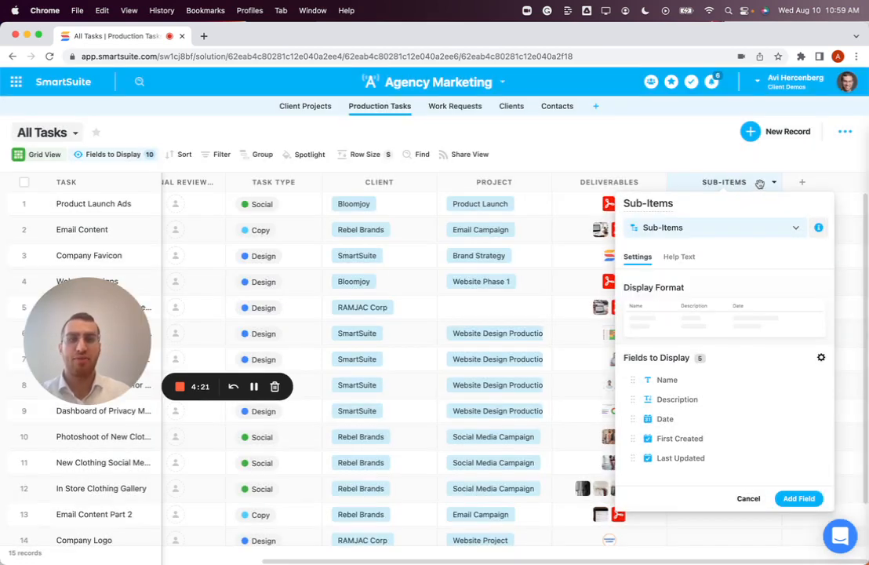
click(760, 184)
- Search the full catalogue of available field types for the Checklist type and start a new Checklist field
click(802, 185)
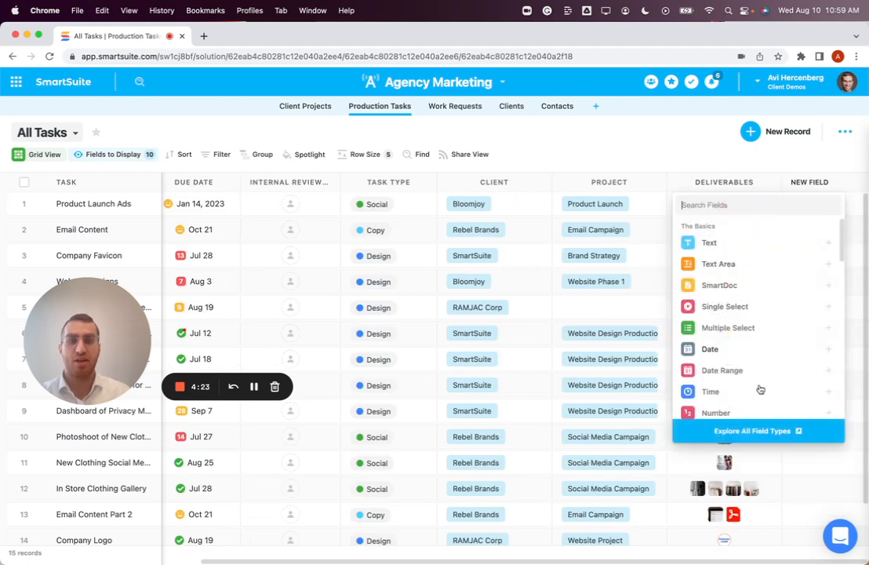
click(745, 427)
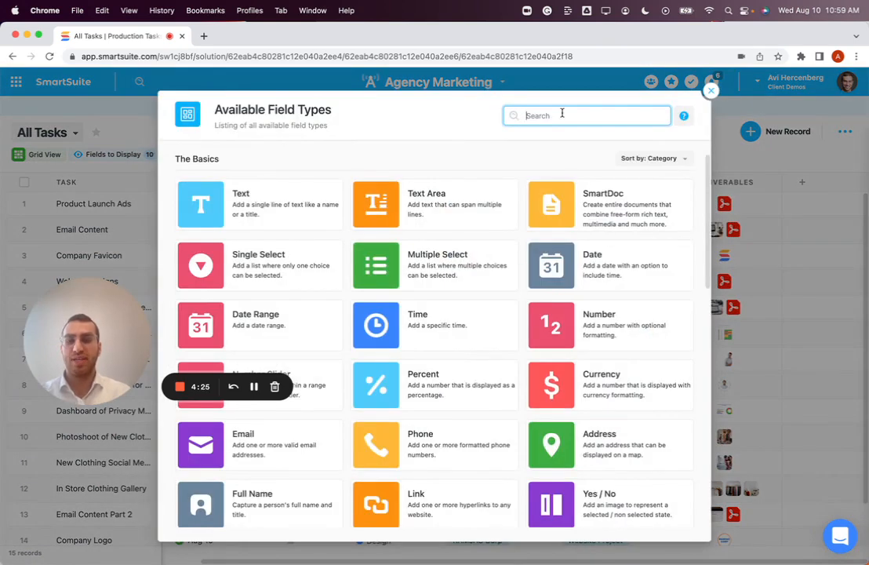
text(d)
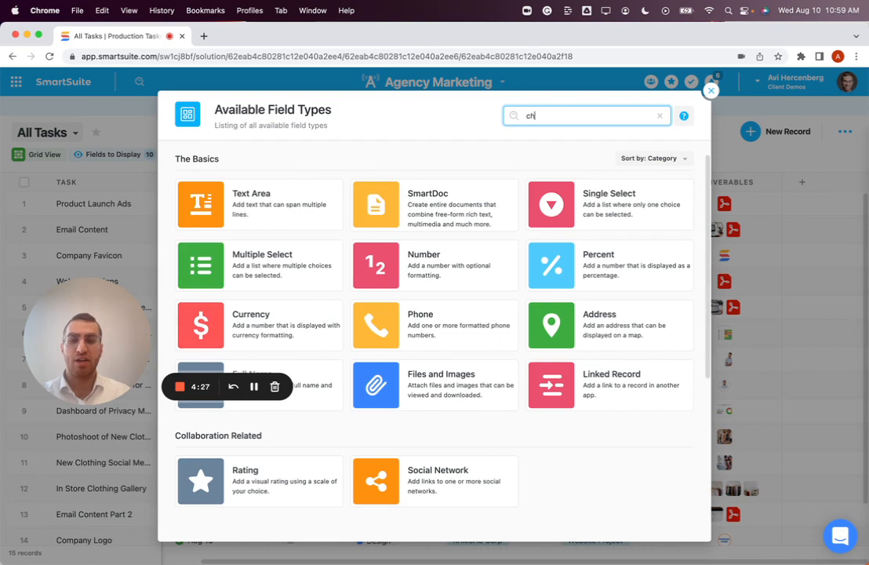
text(h)
click(237, 301)
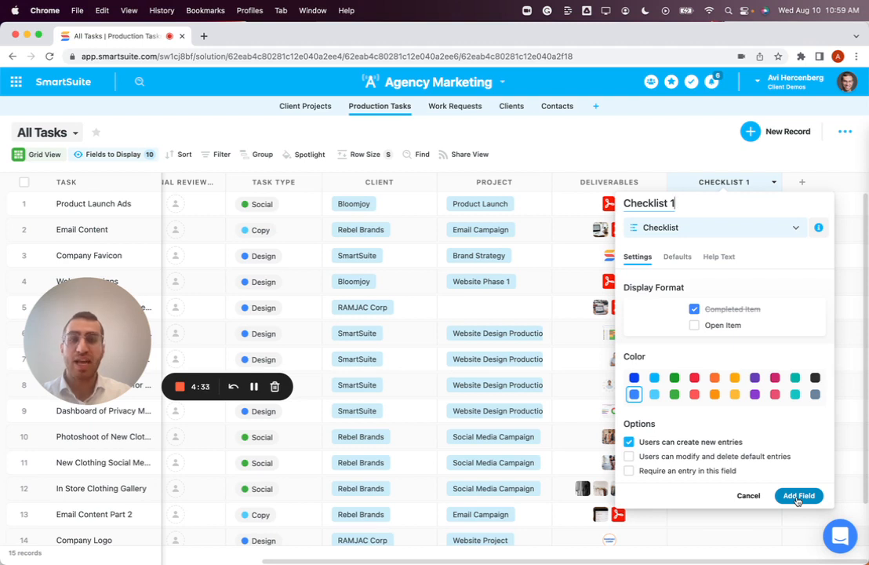
- Review the new Checklist field's defaults, colour choices and entry options, and discard the field
click(678, 257)
click(637, 259)
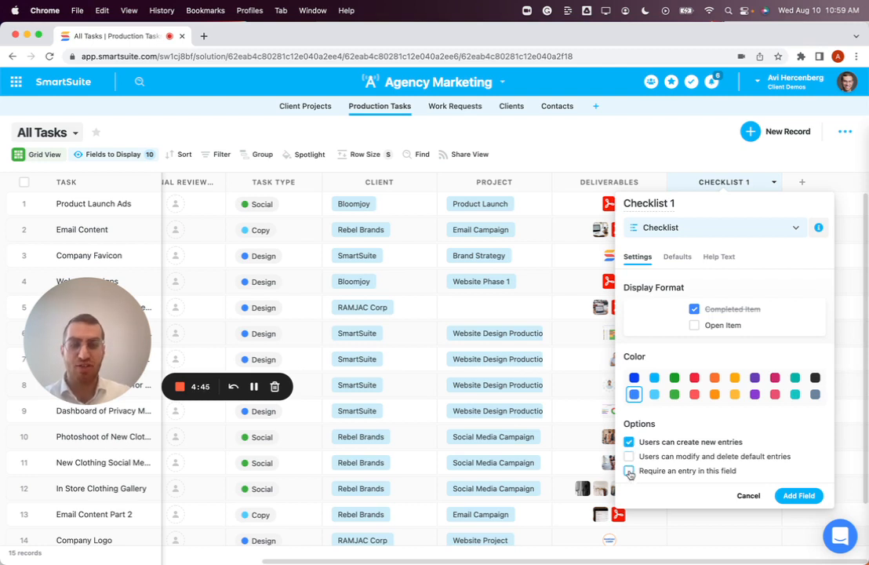
click(749, 497)
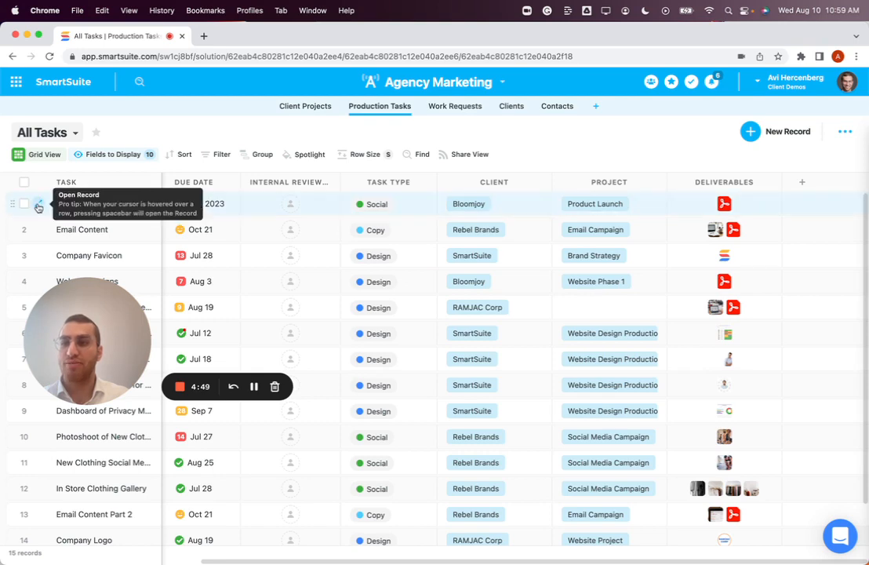
- Open the Product Launch Ads record and examine the editing options of the subtask "Determine social media platforms", leaving it unchanged
click(37, 204)
drag(115, 304, 103, 442)
scroll(289, 312, down, 6)
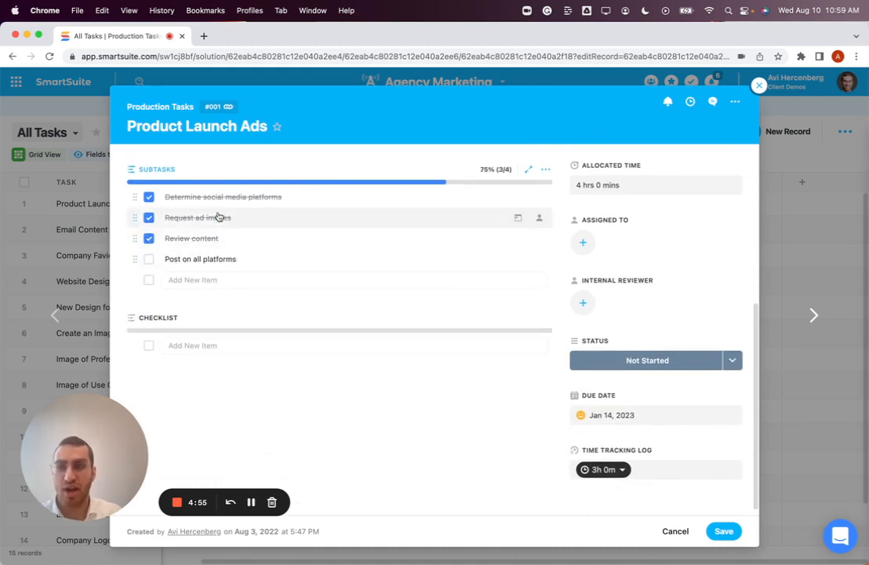
click(290, 199)
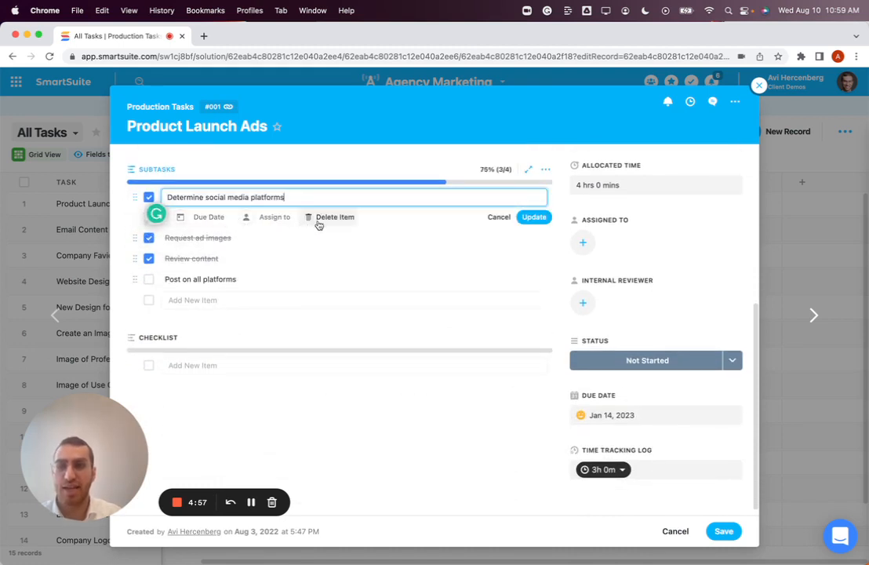
click(497, 217)
- Add a section named "docs" above the Specs field in the Product Launch Ads record
scroll(491, 281, up, 3)
scroll(491, 281, up, 2)
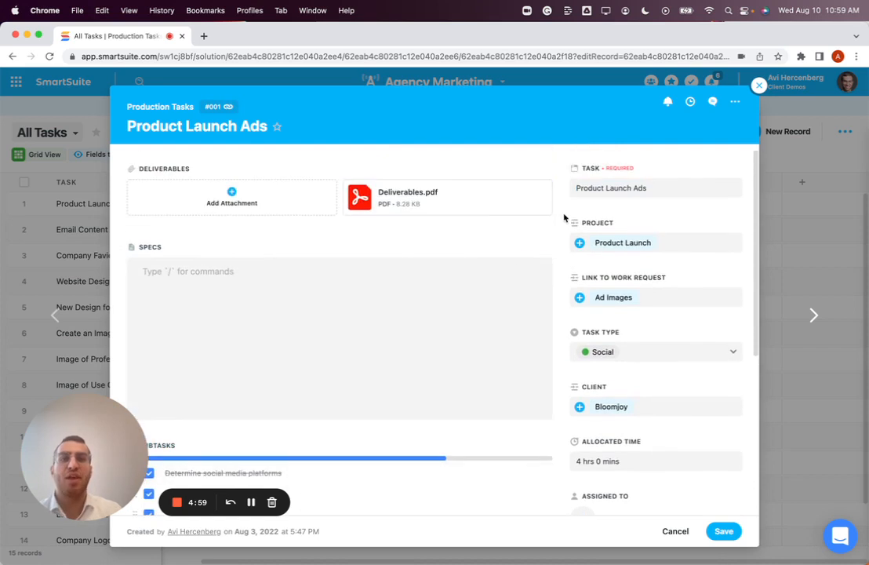
scroll(504, 307, down, 5)
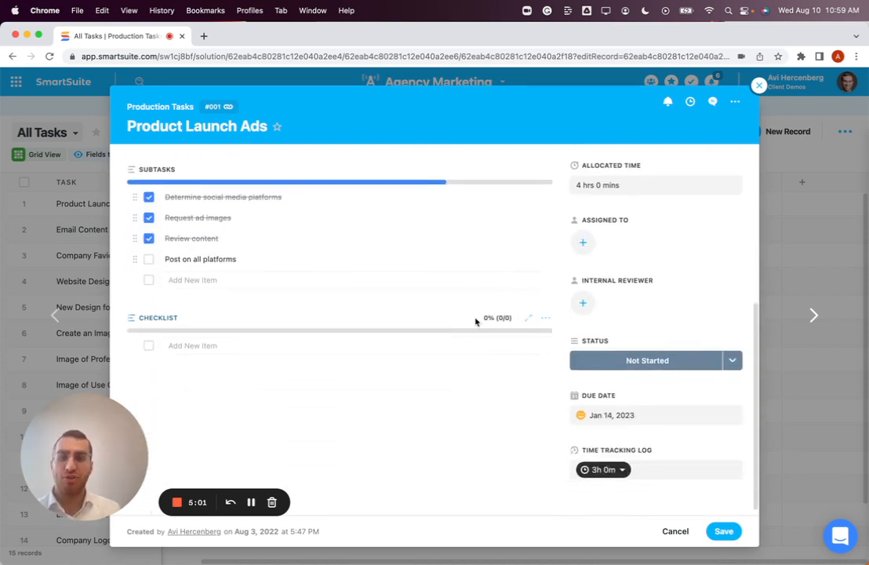
scroll(483, 319, up, 5)
scroll(387, 269, down, 4)
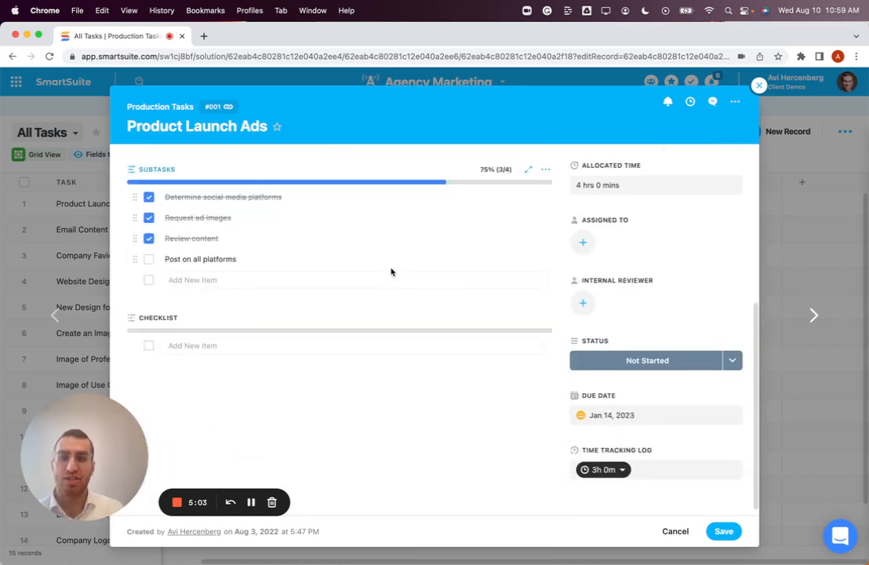
scroll(566, 174, up, 2)
scroll(620, 181, up, 3)
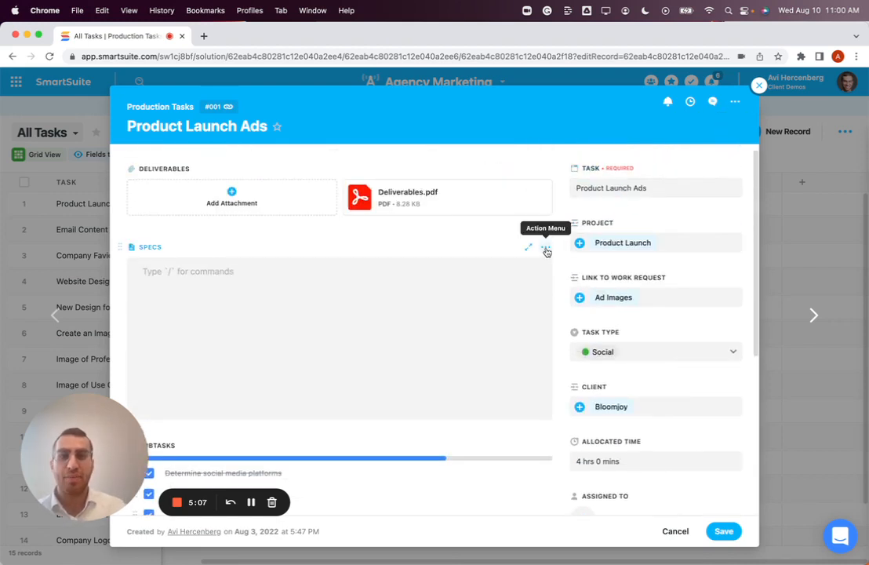
click(546, 247)
click(521, 362)
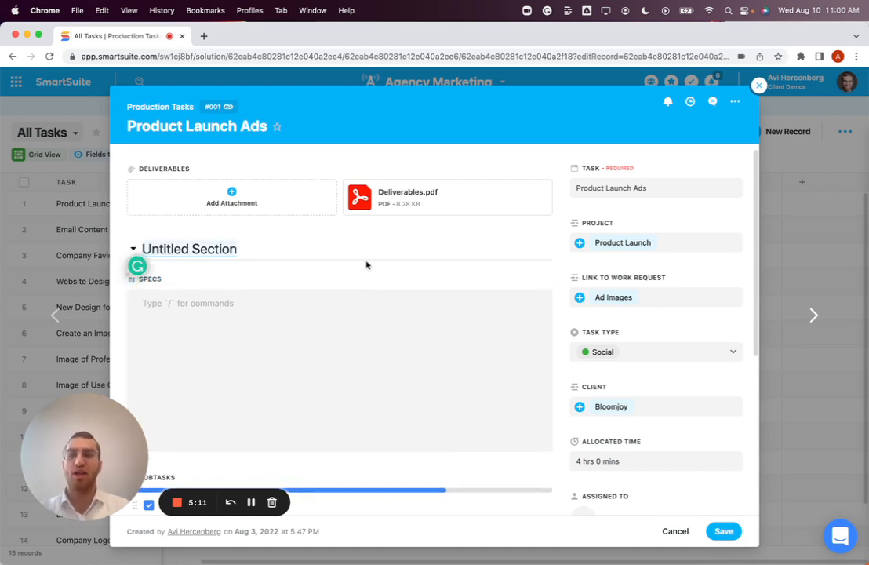
text(docs)
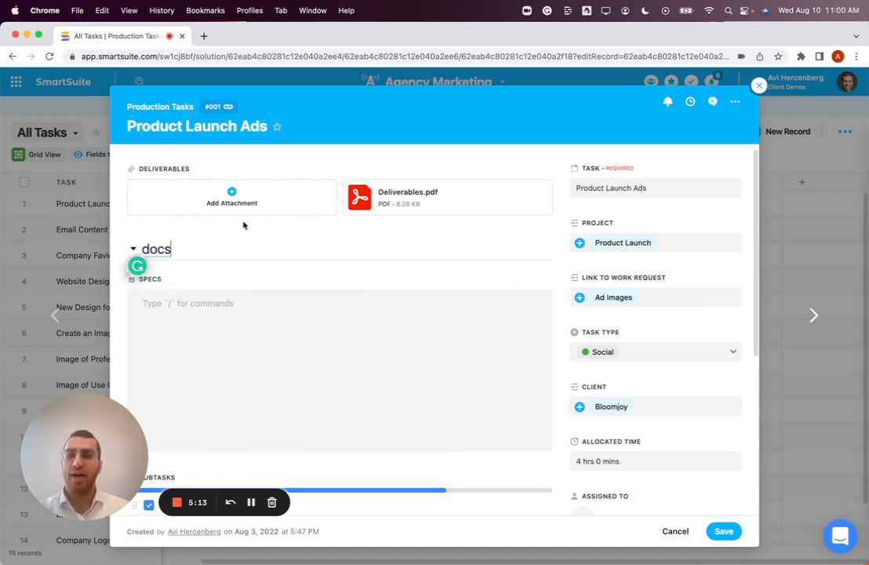
- Try collapsing and expanding the docs section, leaving it expanded
click(132, 252)
click(132, 252)
click(133, 252)
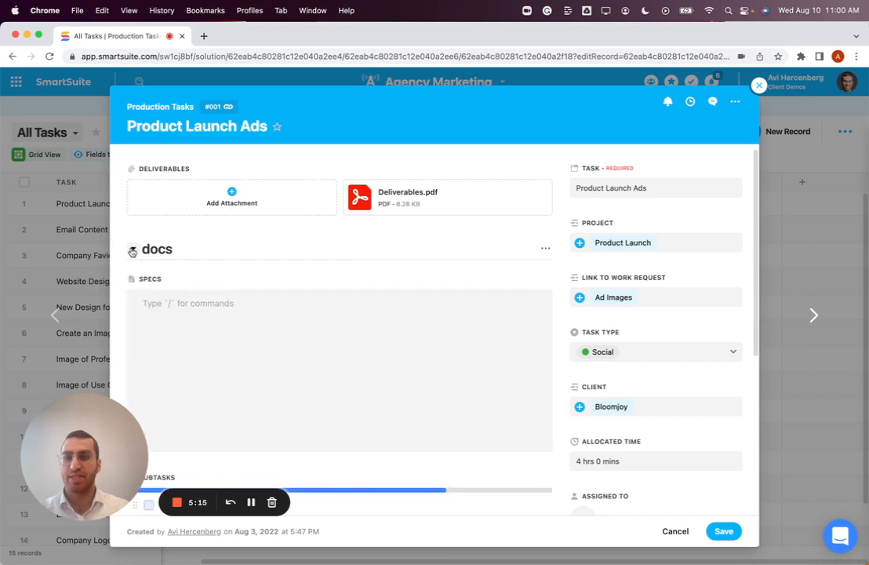
click(132, 252)
click(132, 252)
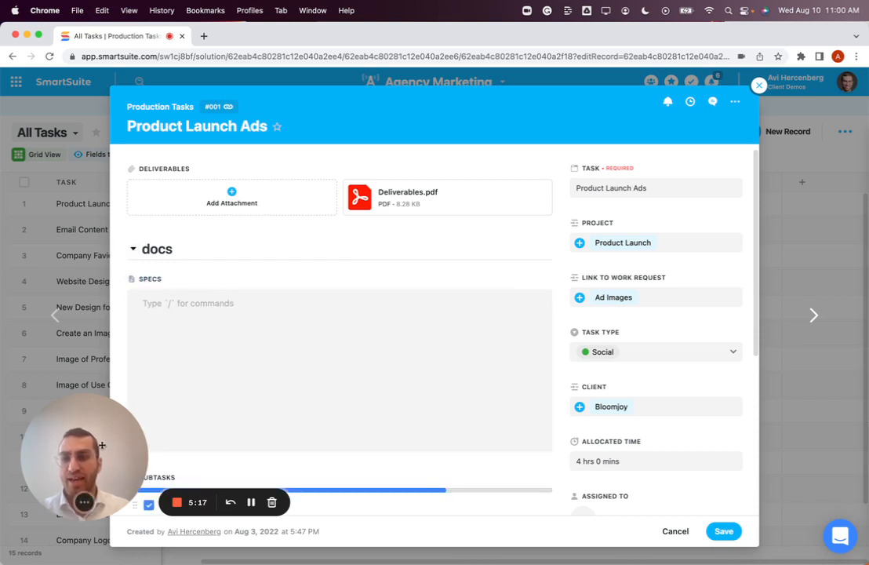
- Move the Subtasks field above Specs and on to a place directly above the docs section heading
drag(104, 445, 513, 403)
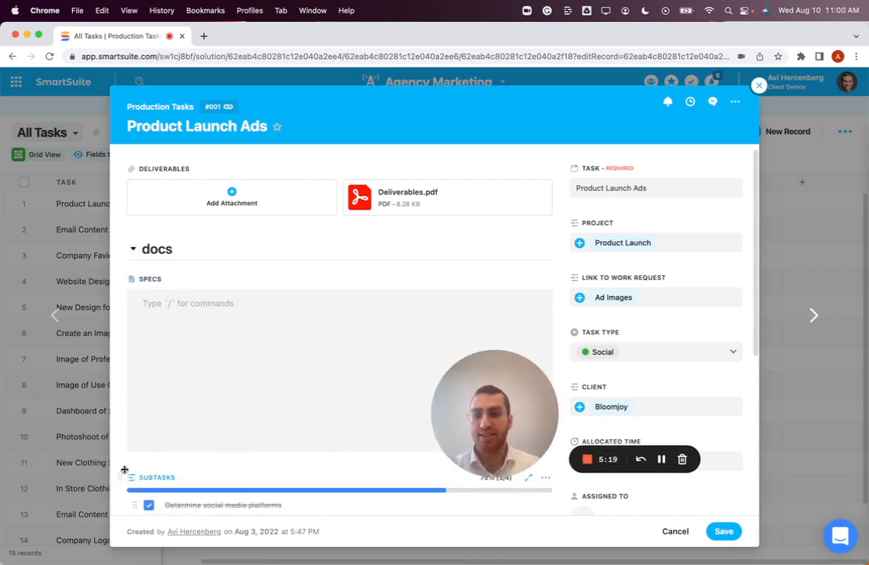
drag(126, 474, 345, 316)
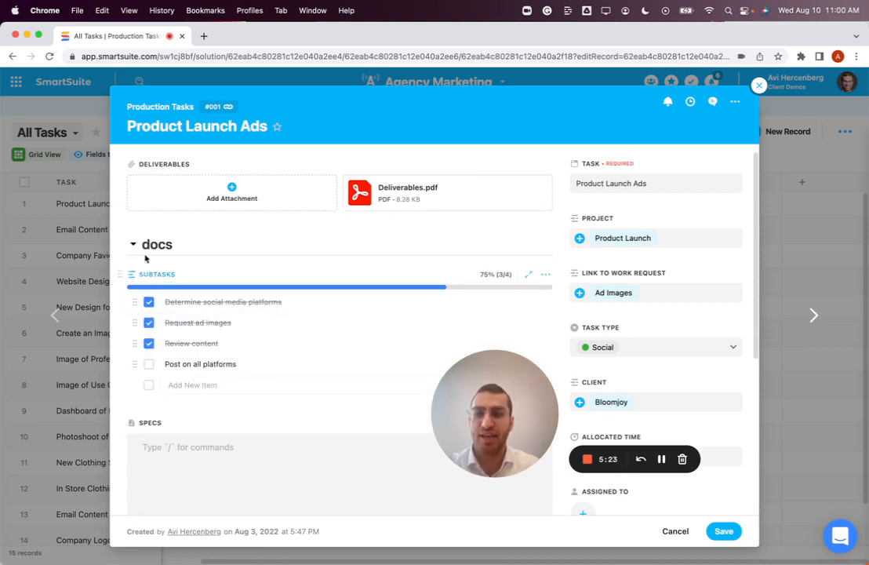
drag(129, 275, 137, 257)
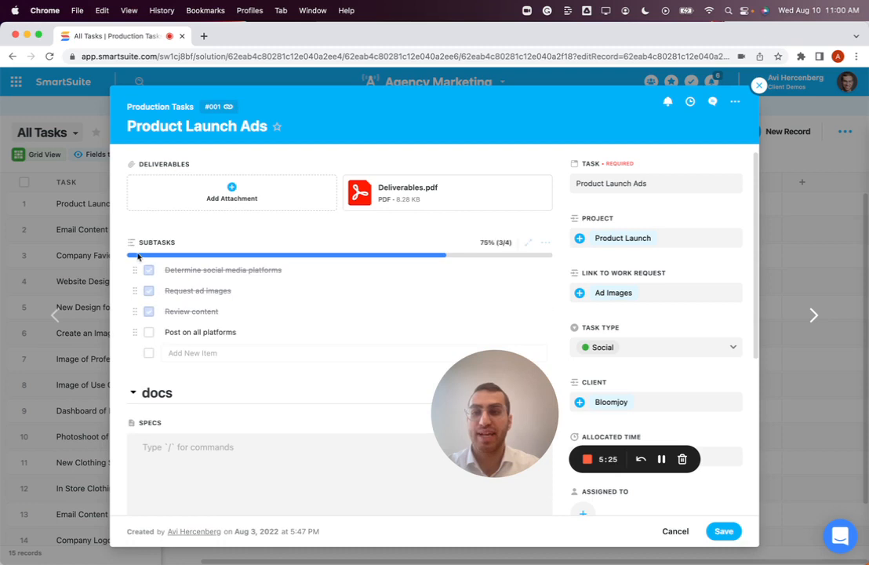
- Look at the actions offered for the Subtasks field, including adding a section
click(546, 245)
click(560, 242)
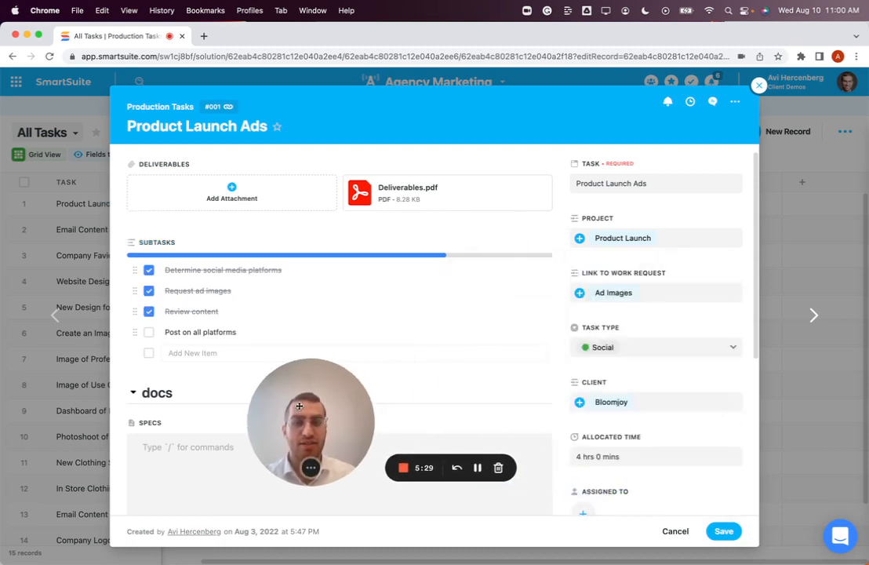
click(546, 243)
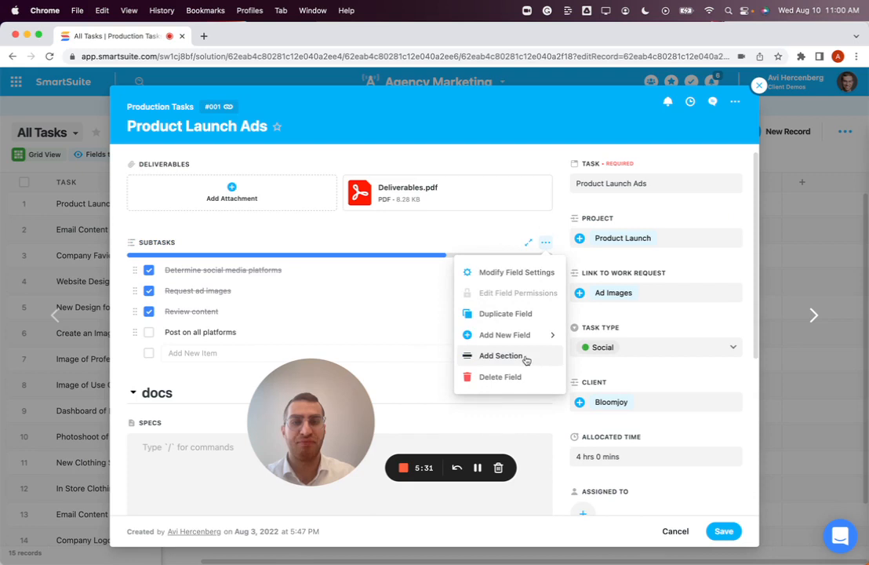
- Change the record's page layout to One Column and look through its fields
click(735, 101)
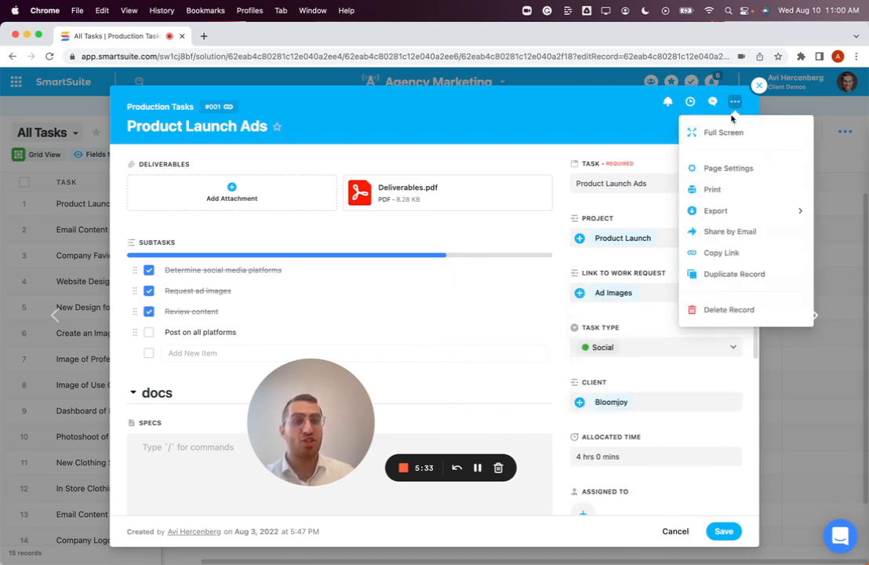
click(737, 168)
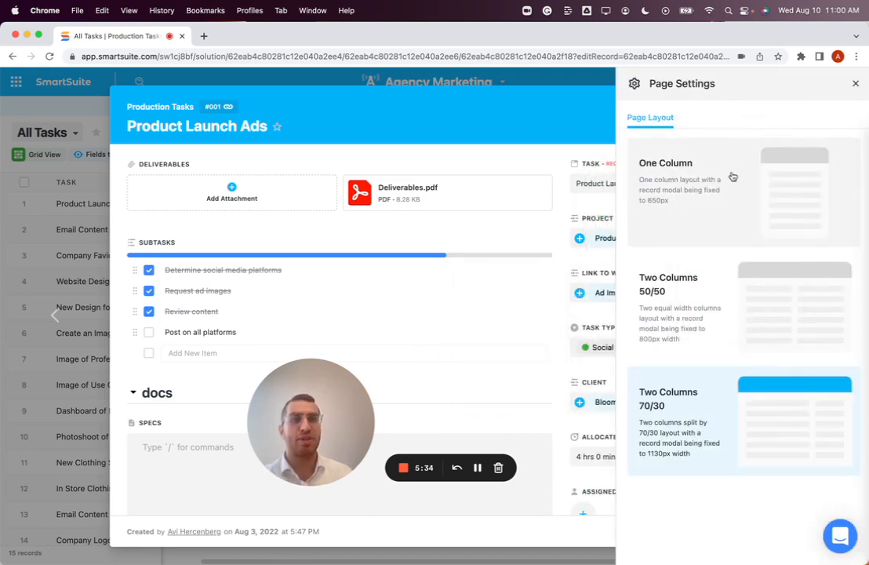
click(695, 199)
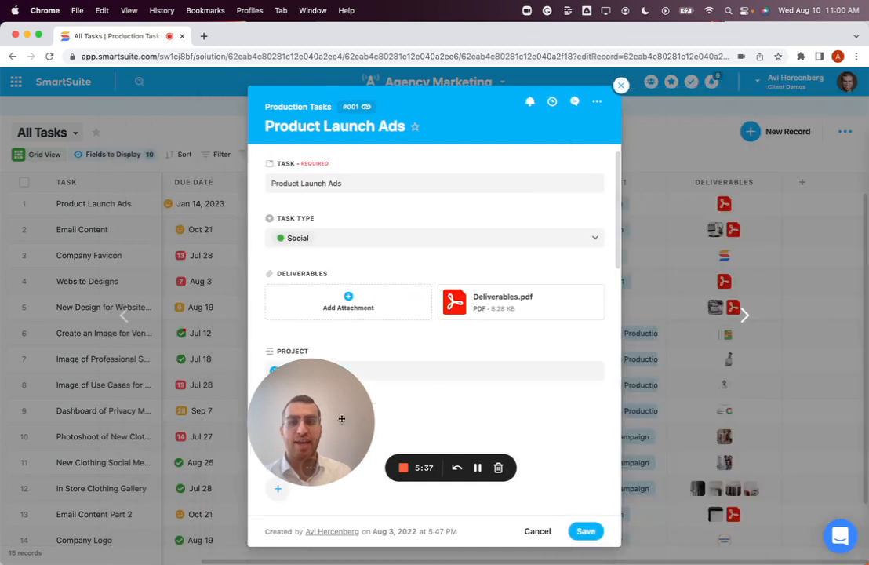
scroll(532, 299, down, 10)
drag(330, 417, 84, 471)
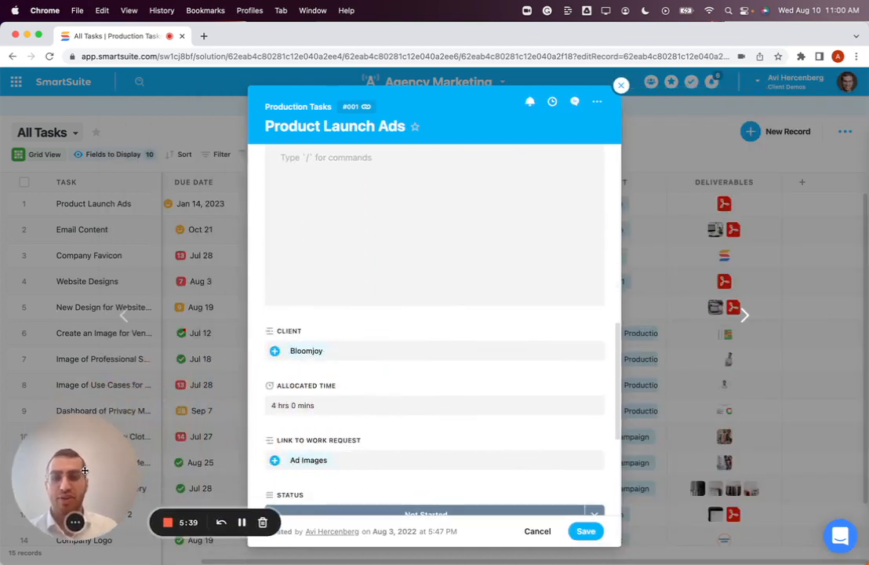
scroll(468, 274, down, 5)
scroll(480, 320, up, 10)
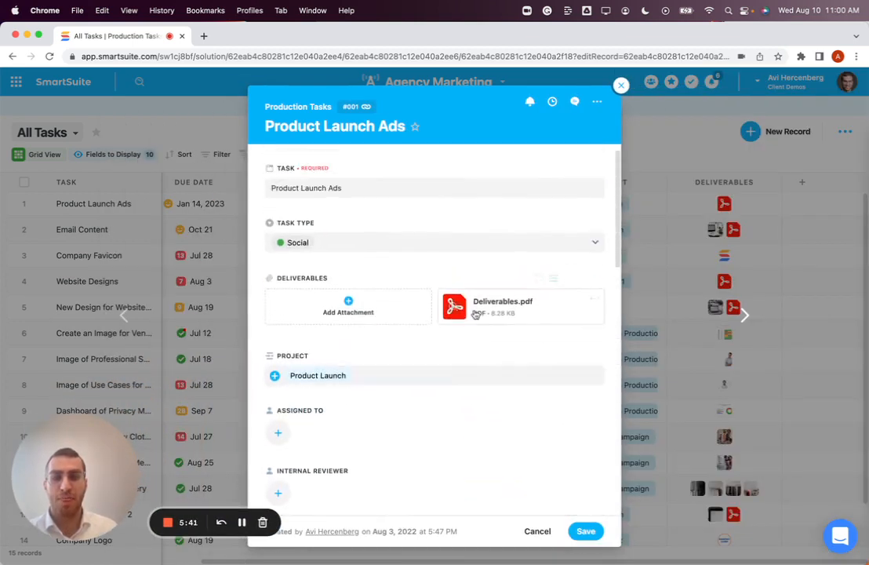
- Switch the record's page layout to Two Columns 50/50 and look through the rearranged fields and sections
click(597, 102)
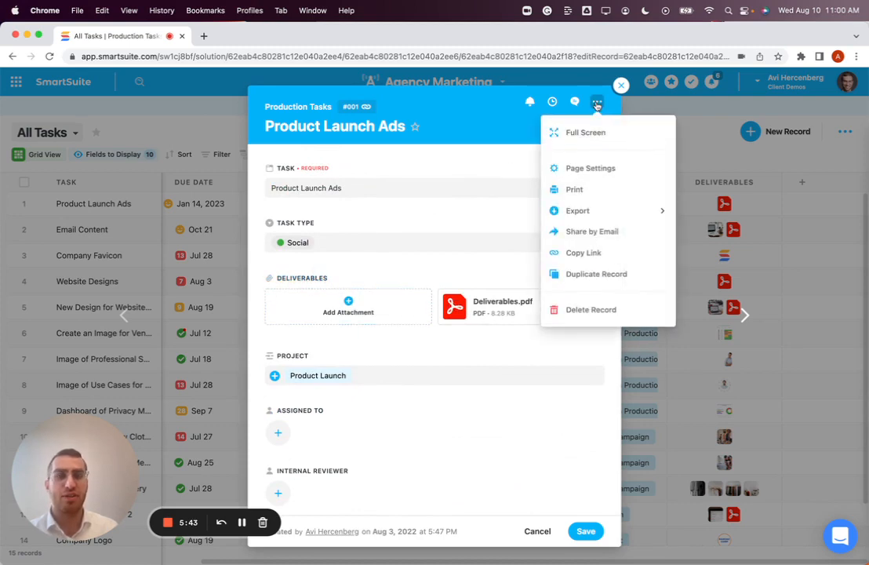
click(594, 170)
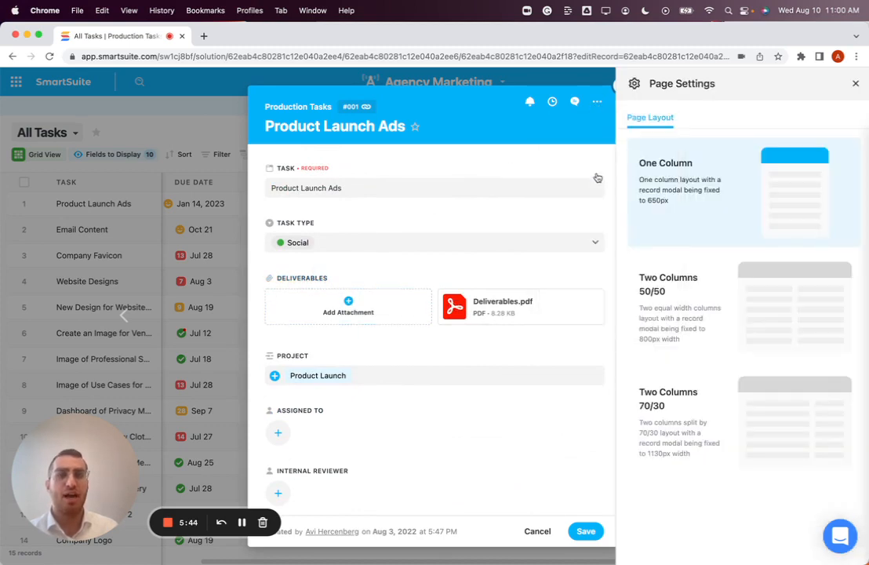
click(694, 304)
scroll(443, 282, down, 10)
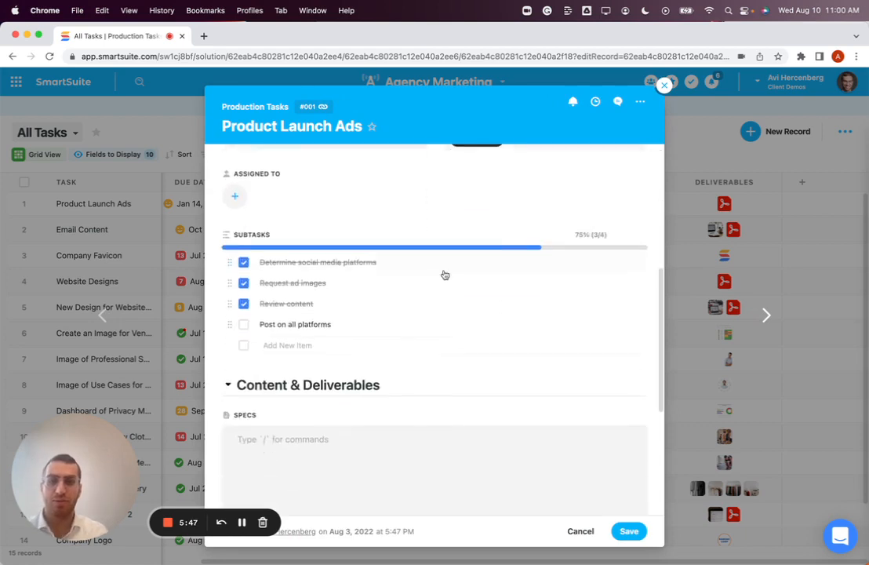
scroll(440, 329, up, 7)
scroll(390, 295, down, 7)
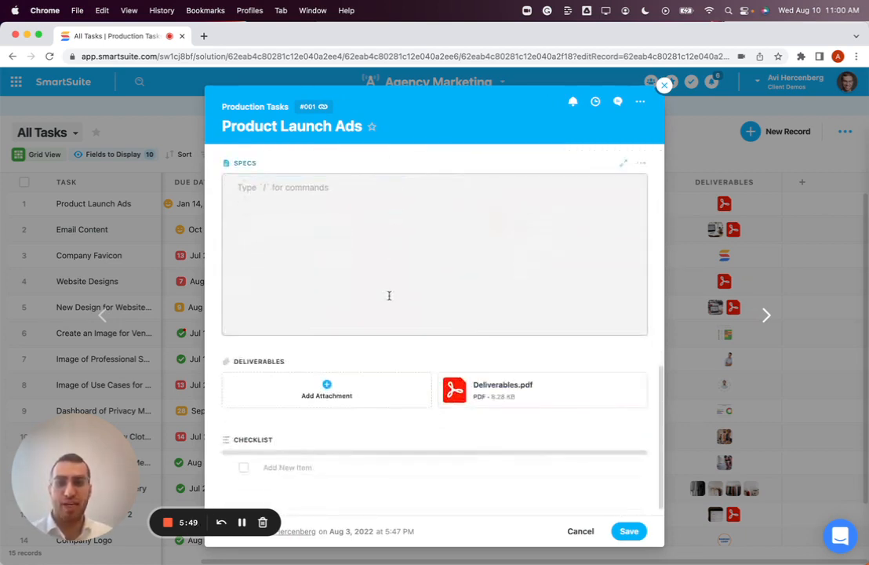
scroll(390, 295, up, 6)
- Set the record's page layout to Two Columns 70/30 and look over the record
click(640, 102)
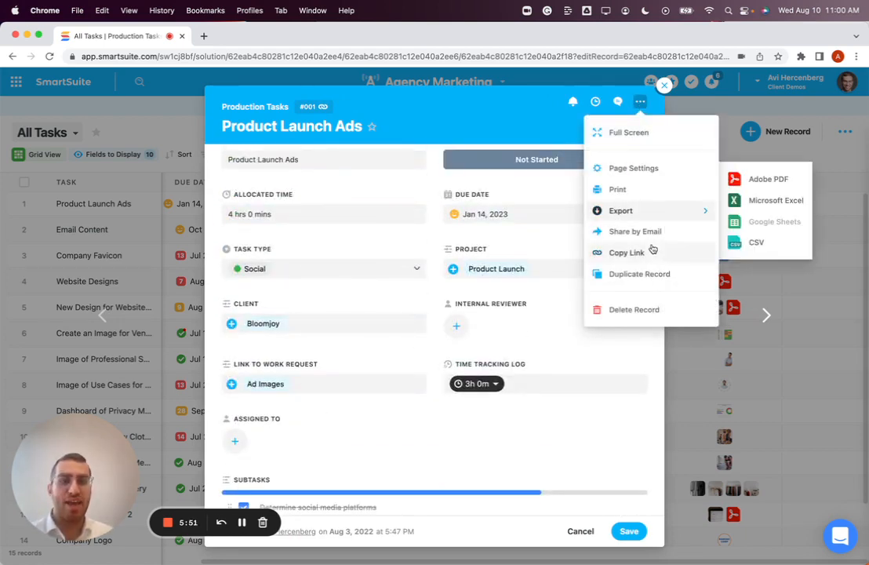
click(634, 169)
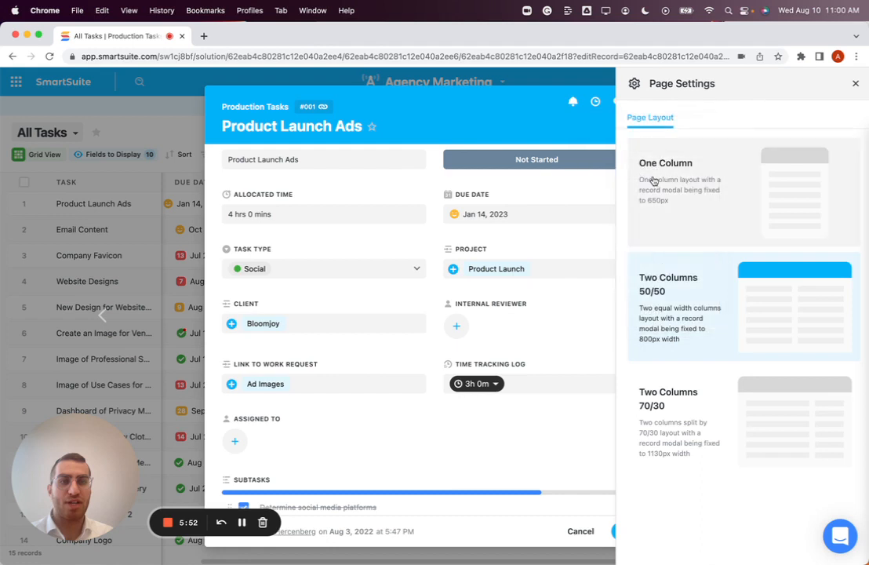
click(684, 405)
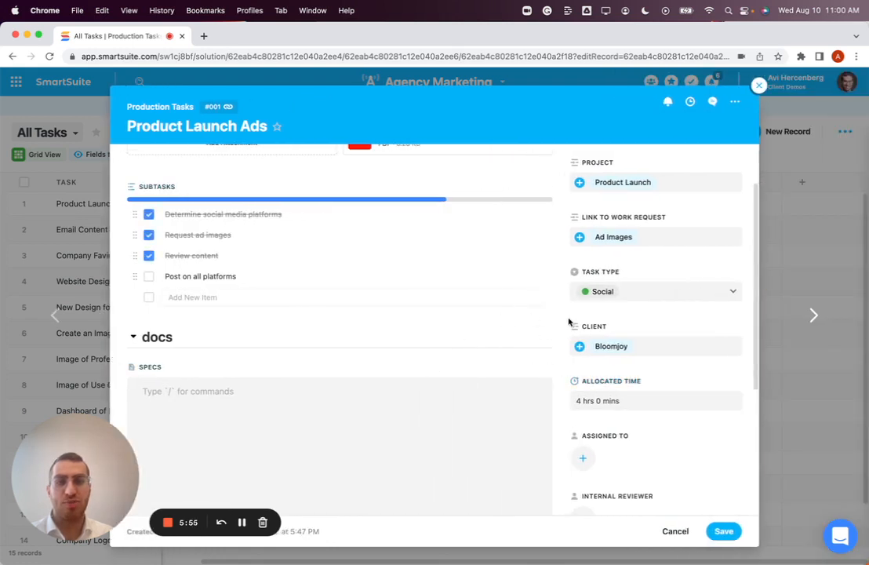
scroll(612, 291, up, 2)
scroll(528, 357, down, 5)
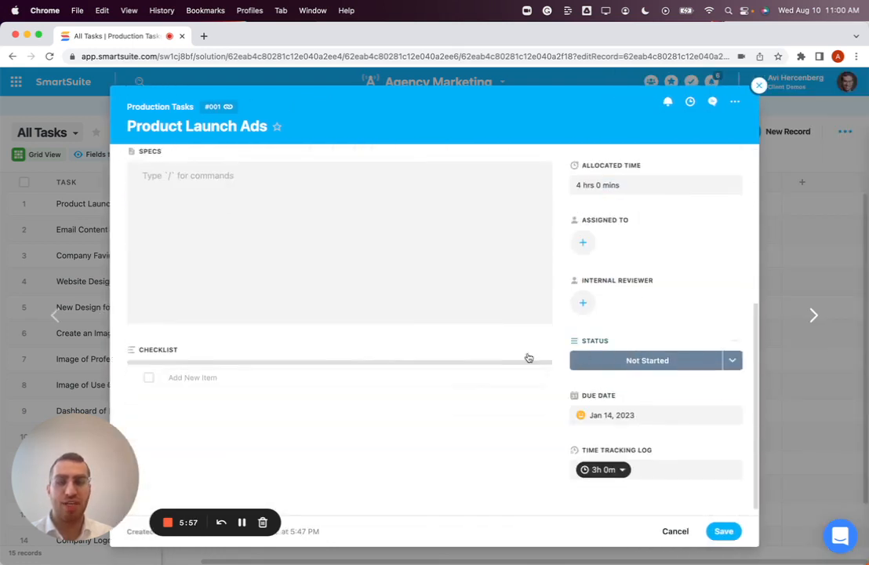
scroll(247, 304, up, 5)
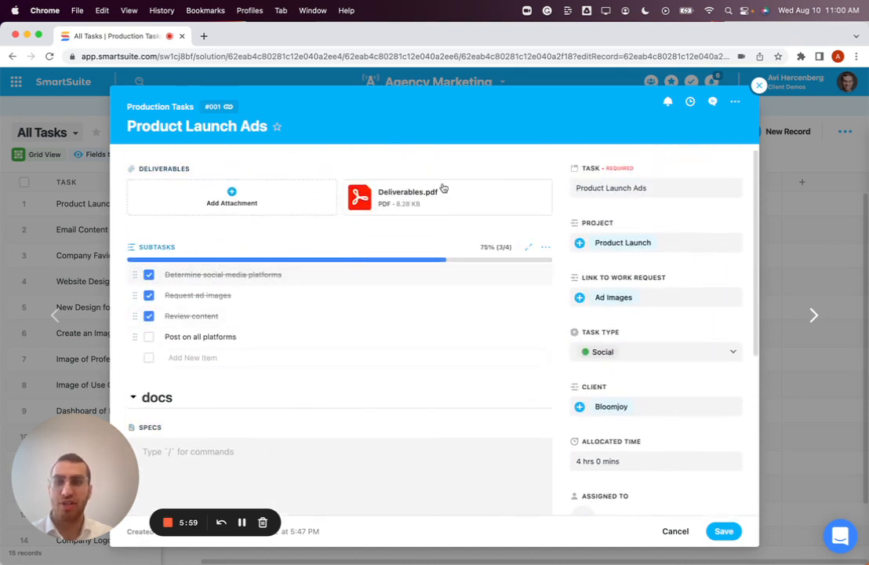
- Look at the comments area of the Product Launch Ads record and close the record without saving
click(713, 103)
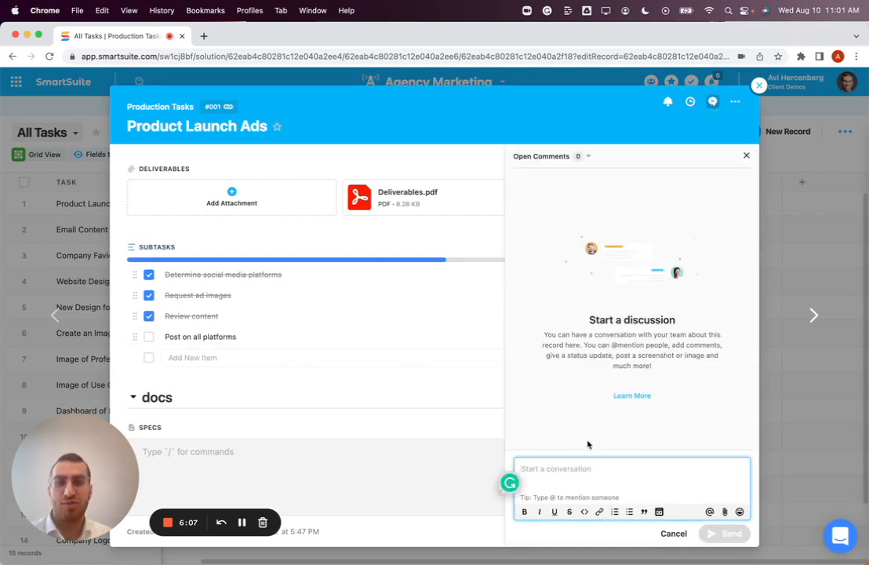
click(758, 86)
click(416, 350)
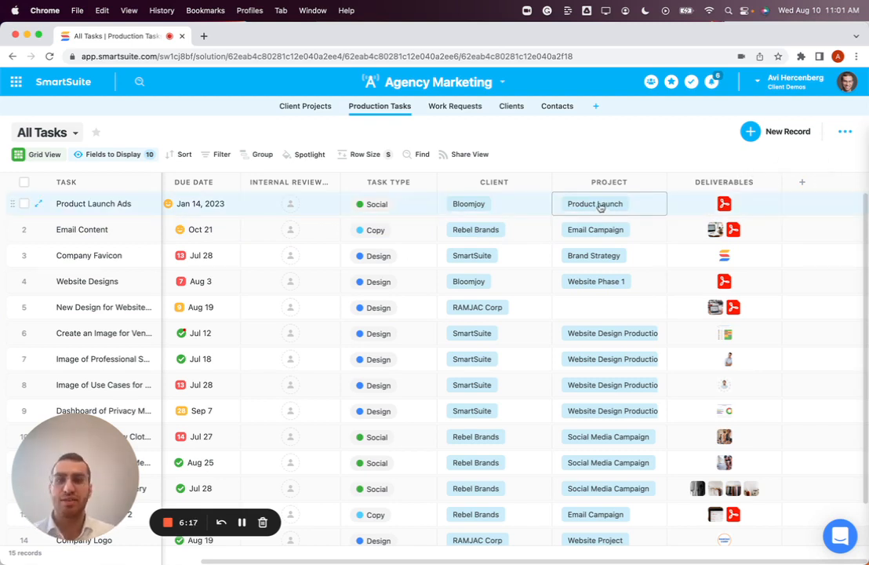
- Open the linked Bloomjoy client record from the Product Launch Ads row, look through its details and close it
click(464, 206)
click(474, 206)
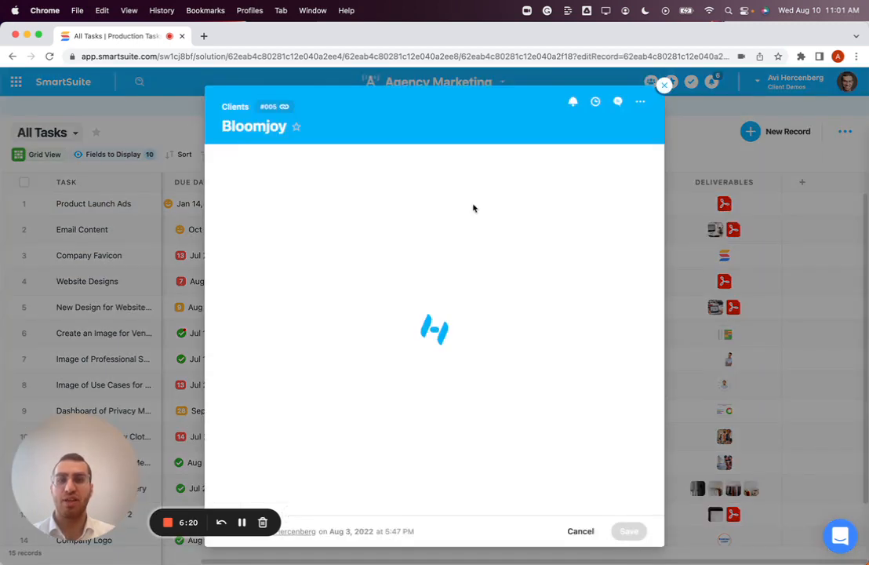
scroll(476, 212, down, 10)
scroll(475, 221, up, 10)
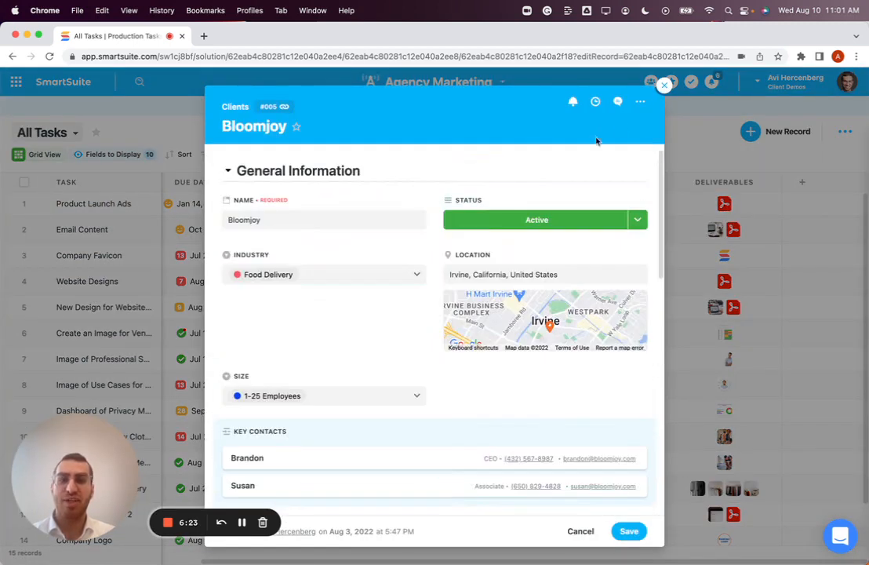
click(666, 84)
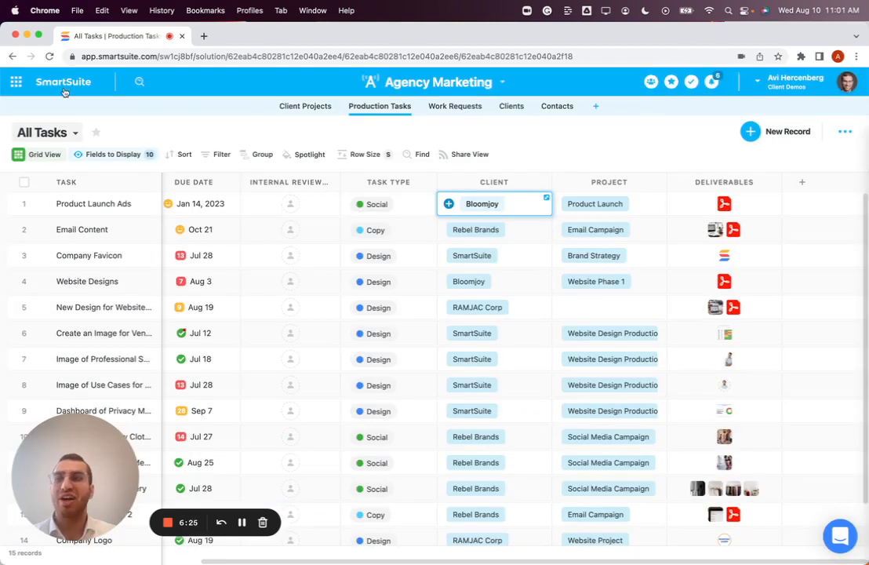
- Go to the workspace home, open the Advanced Formulas solution and look at its Activities app
click(21, 89)
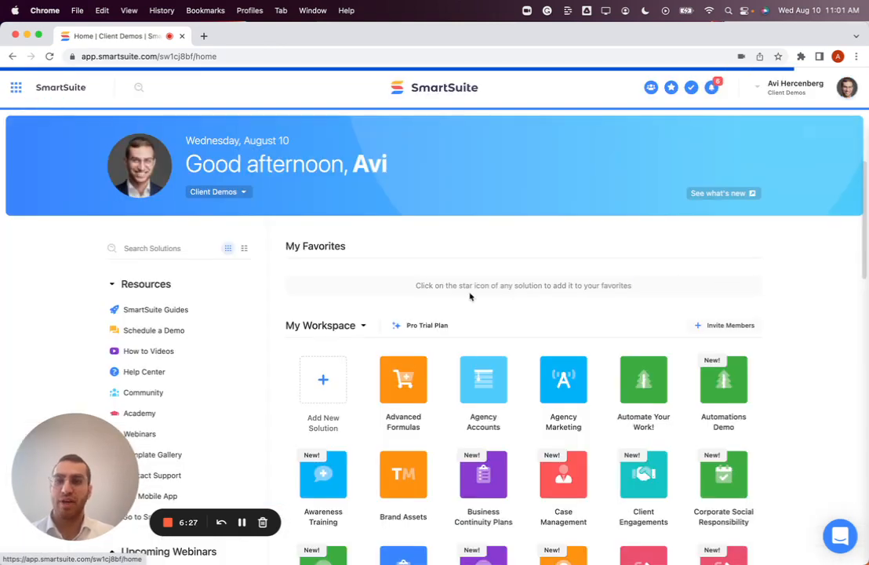
click(403, 399)
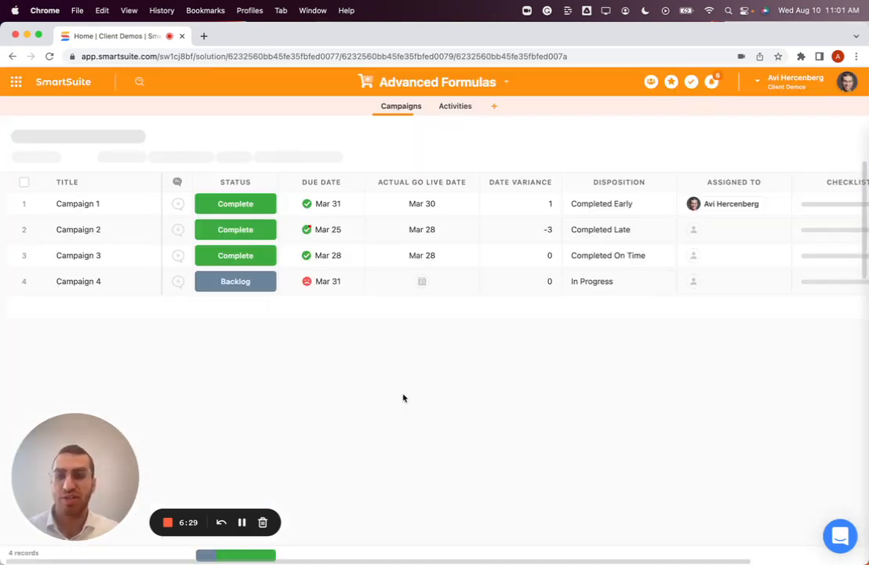
click(443, 108)
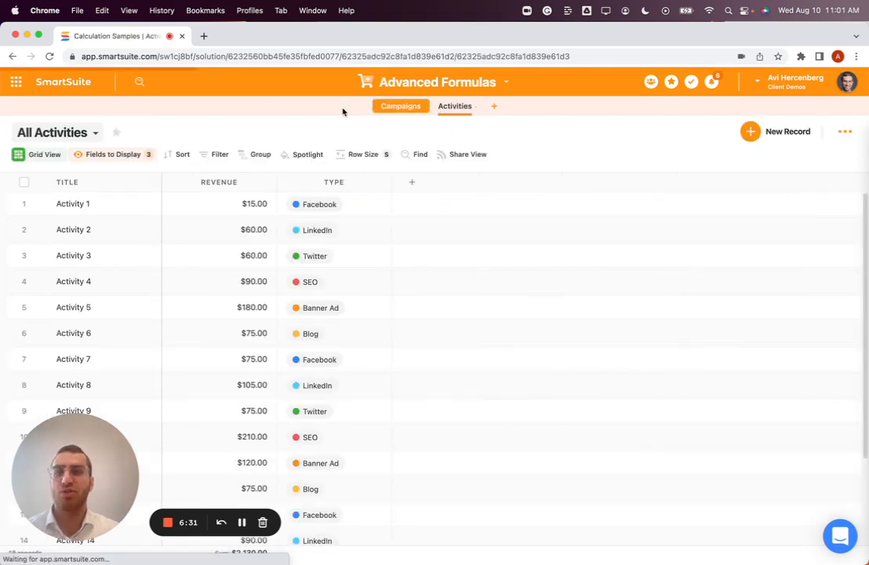
- Return to the workspace home, look over the solutions and open Agency Marketing
click(14, 83)
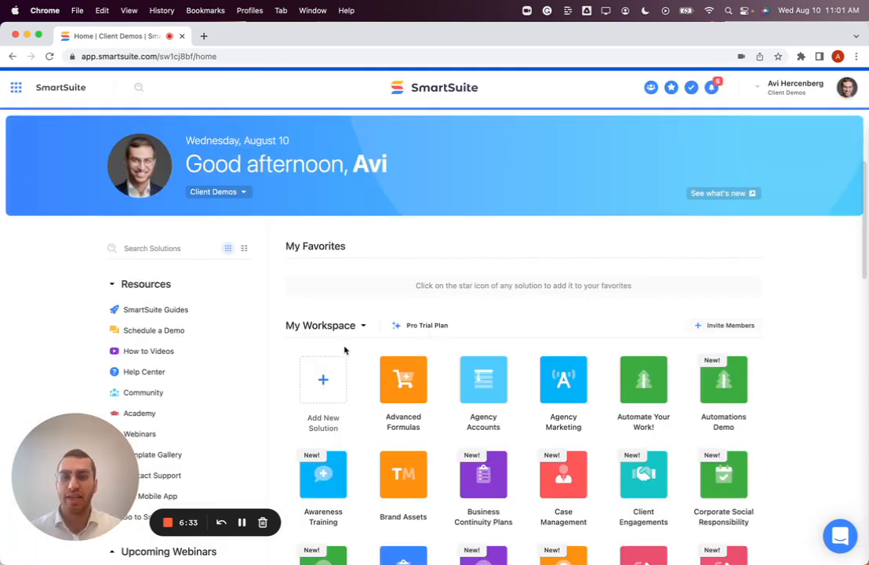
scroll(549, 376, down, 1)
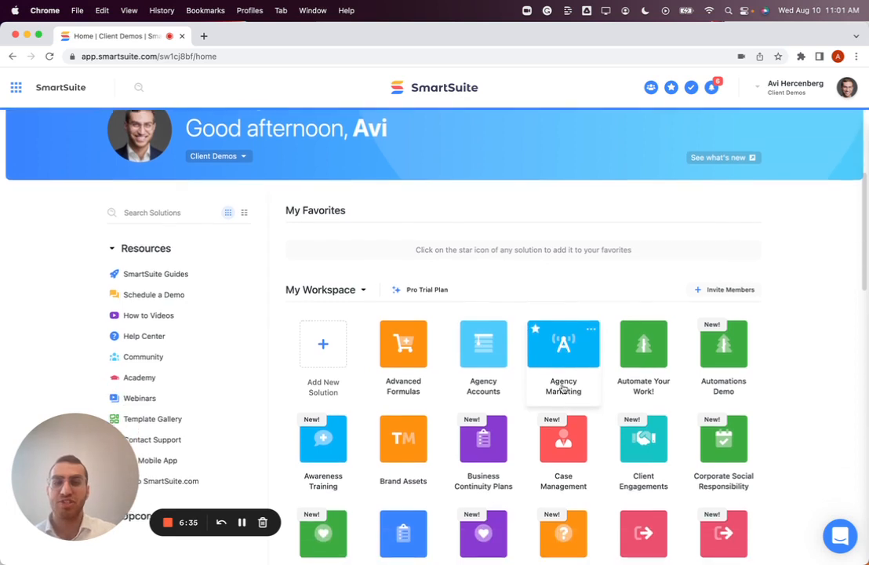
scroll(639, 329, down, 1)
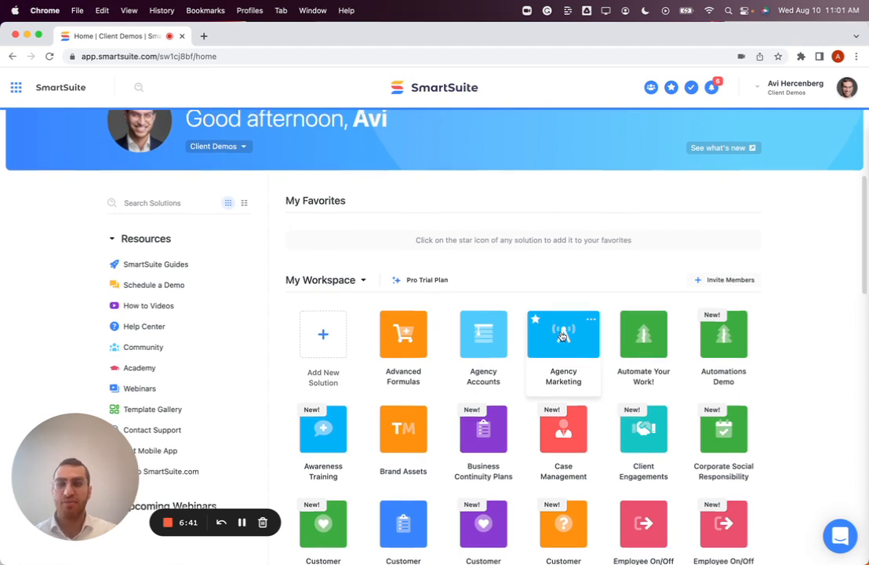
click(562, 335)
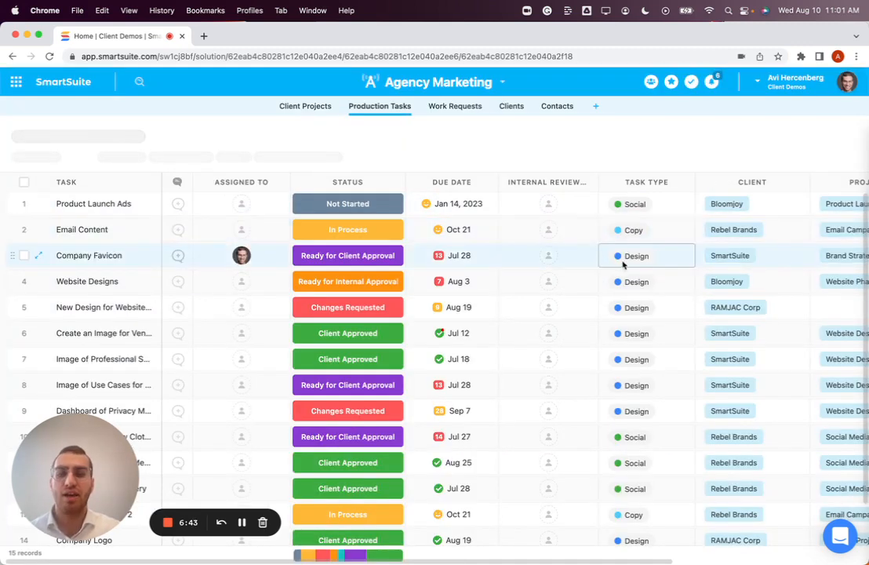
- Start a new Linked Record field after Deliverables in Production Tasks and look at its advanced settings
drag(525, 562, 753, 560)
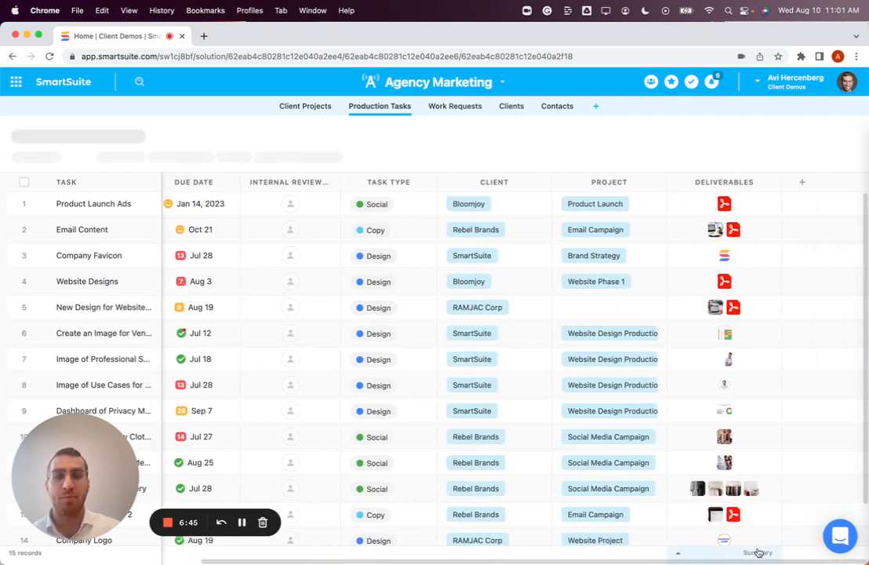
click(802, 183)
click(759, 429)
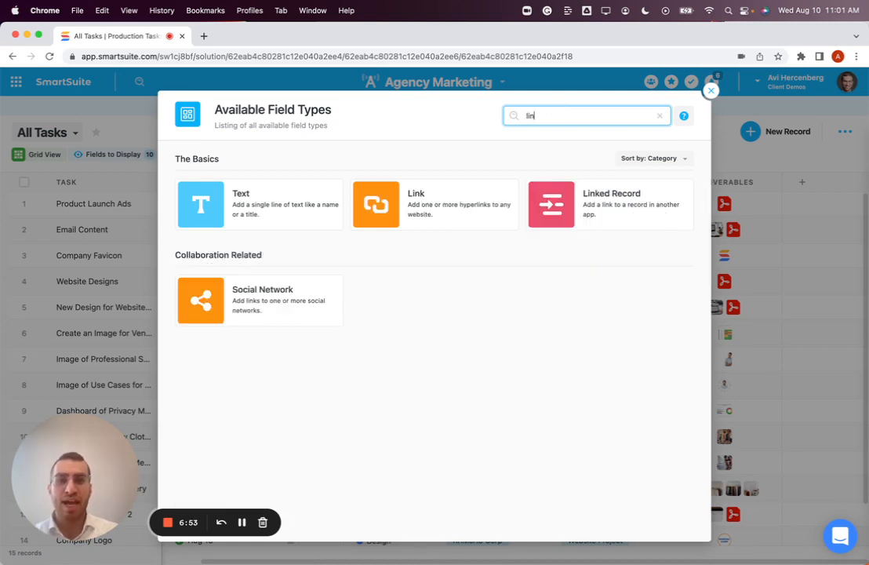
click(679, 215)
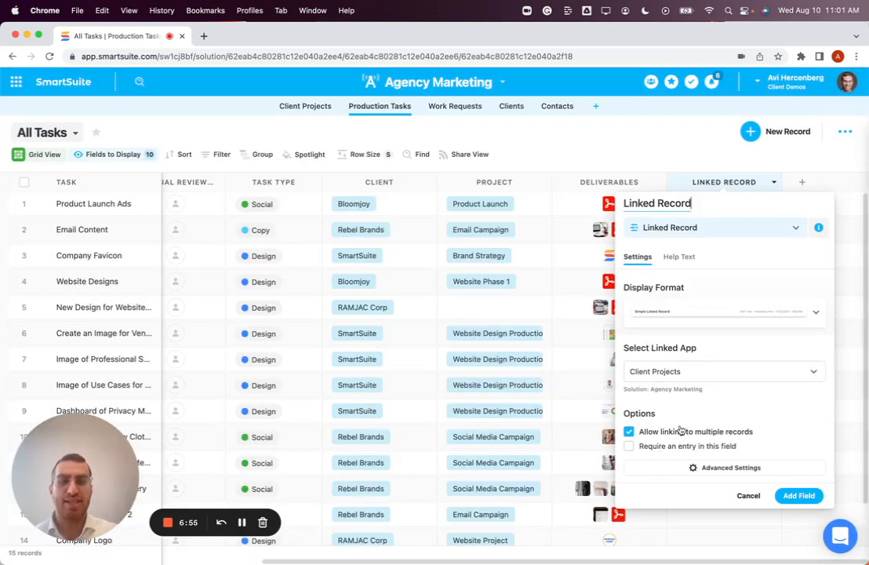
click(717, 469)
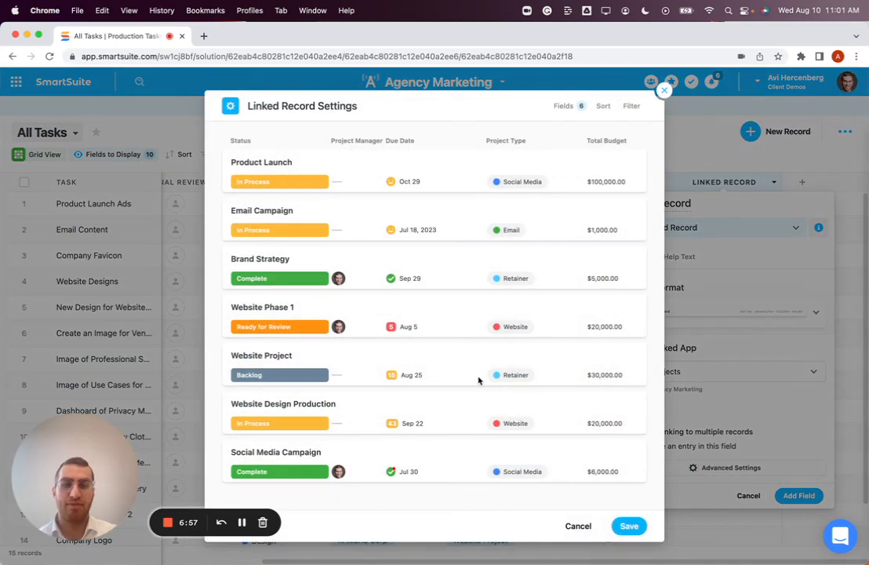
click(663, 93)
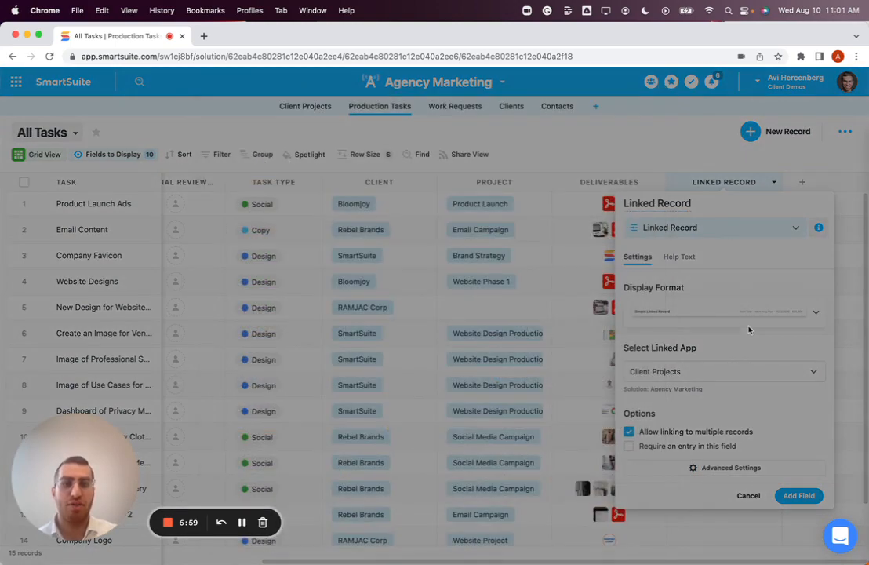
- Look through the apps available for the Linked Record field to link to, and discard the new field
click(699, 371)
scroll(706, 441, down, 15)
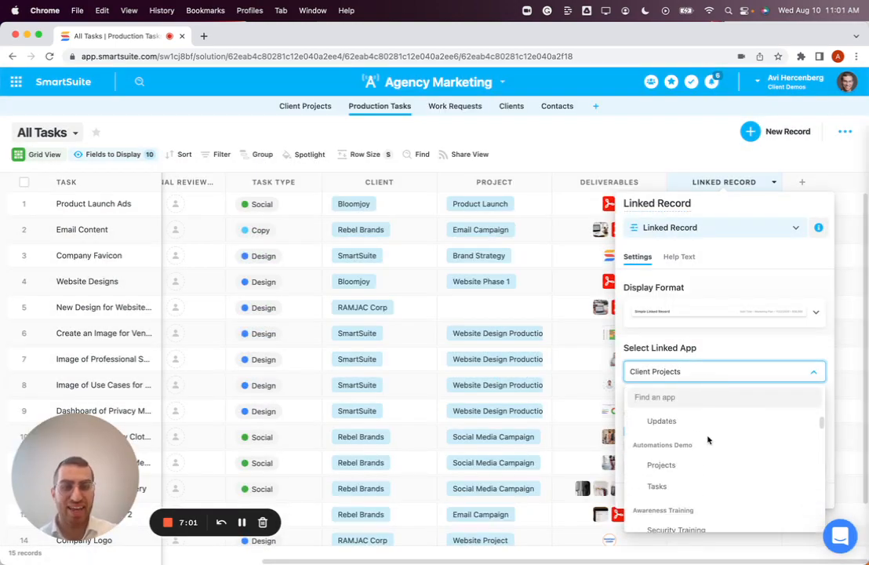
scroll(704, 447, down, 15)
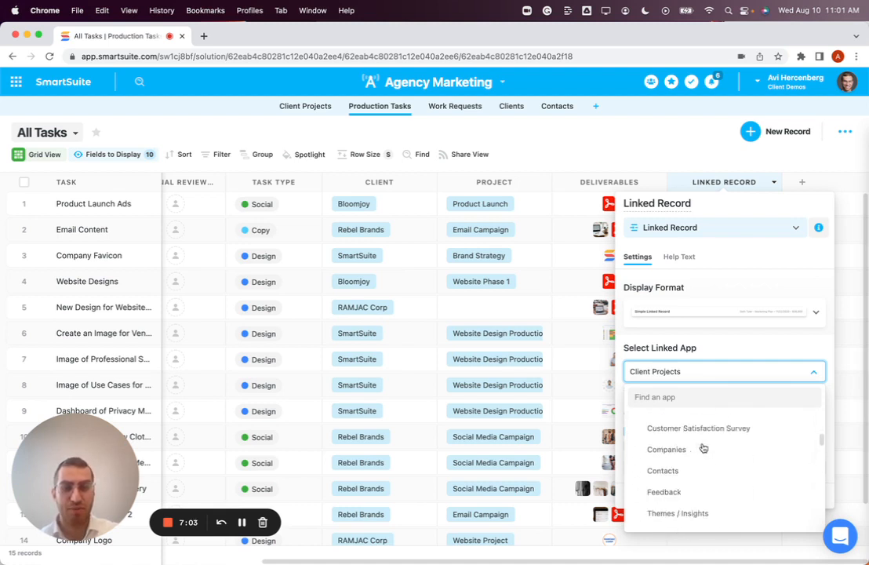
scroll(703, 447, down, 4)
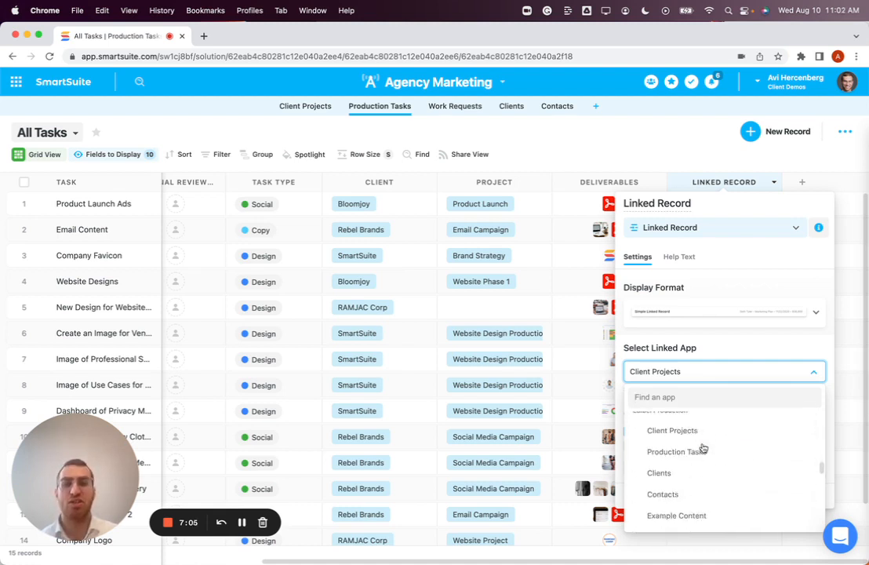
scroll(706, 451, down, 8)
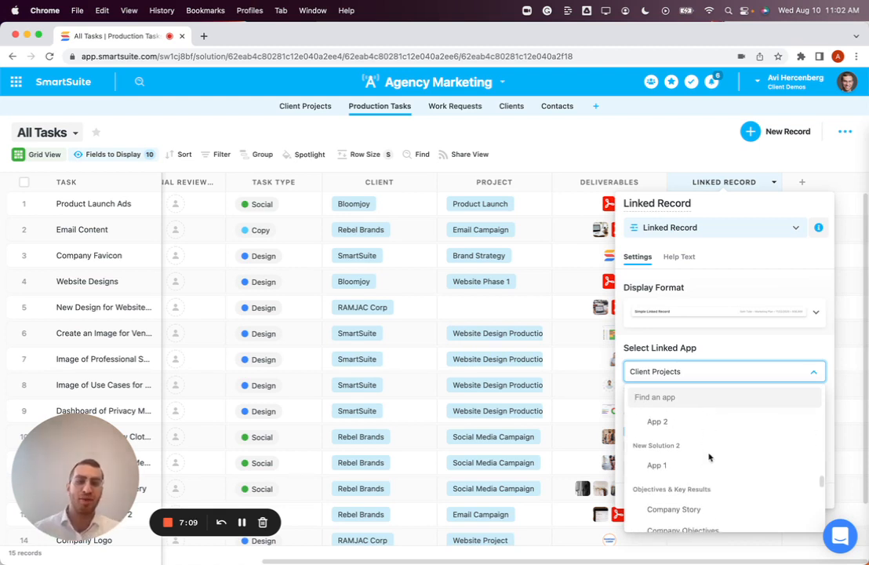
scroll(709, 457, down, 10)
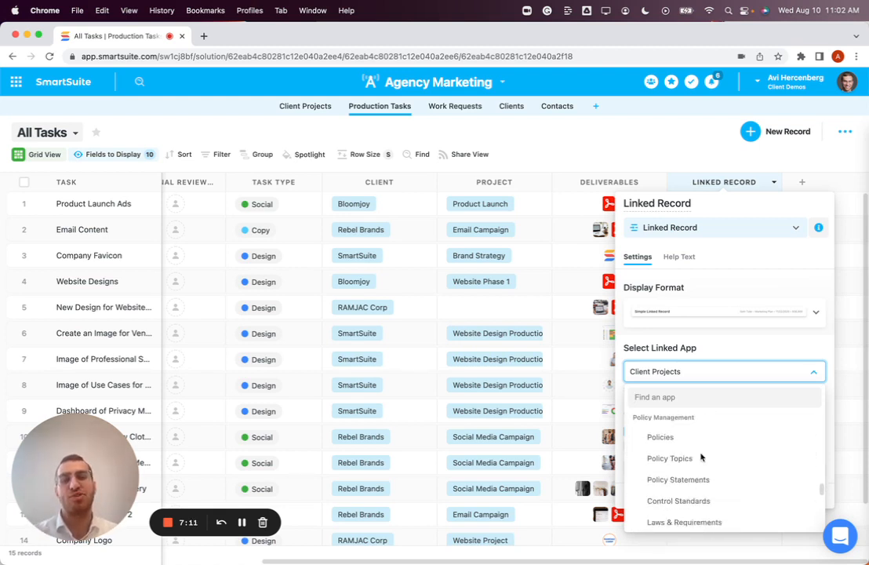
scroll(702, 457, down, 10)
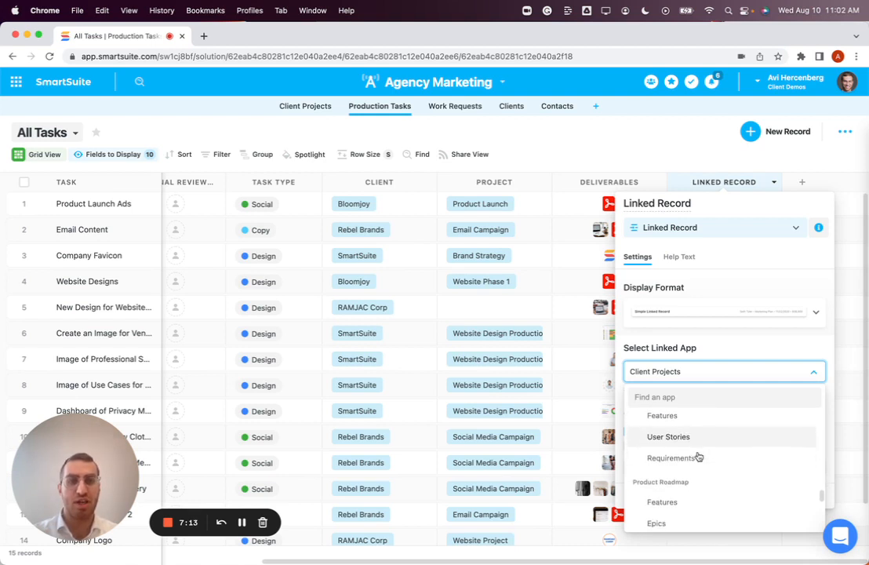
scroll(698, 457, up, 15)
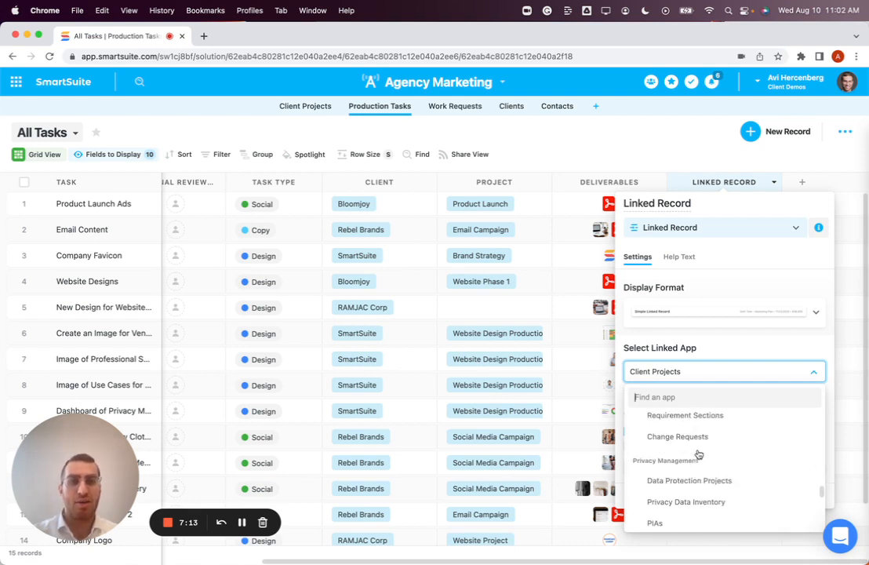
click(632, 141)
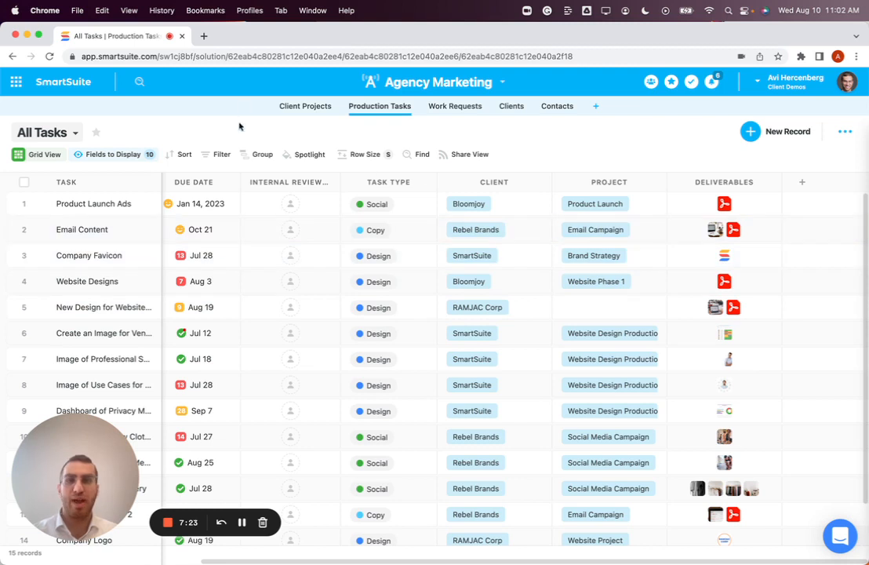
- Look over the view types available for Production Tasks and switch to the Calendar View Report
click(59, 137)
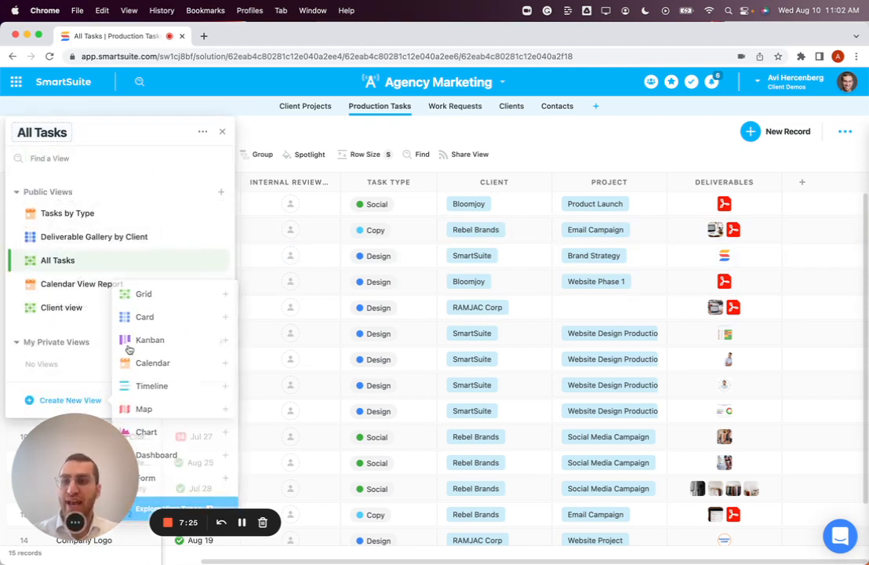
mouse_move(218, 198)
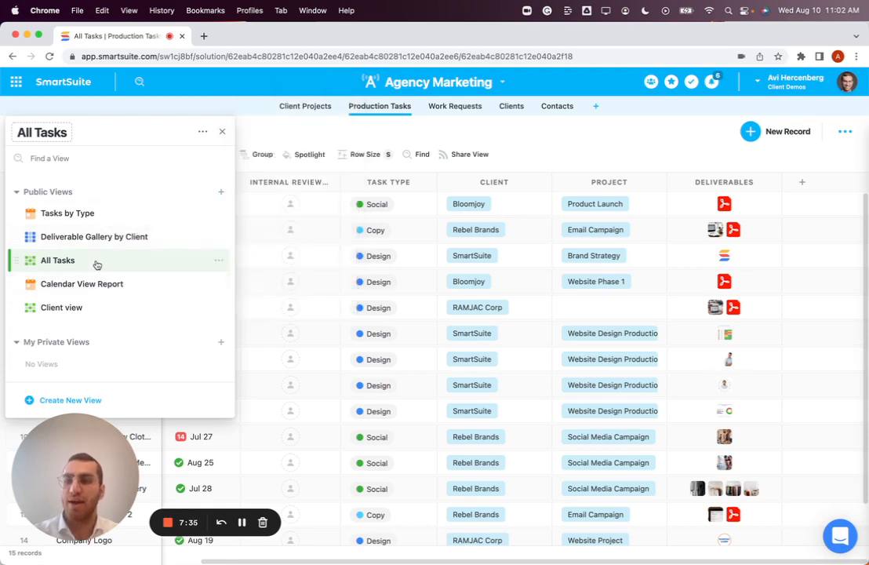
click(94, 291)
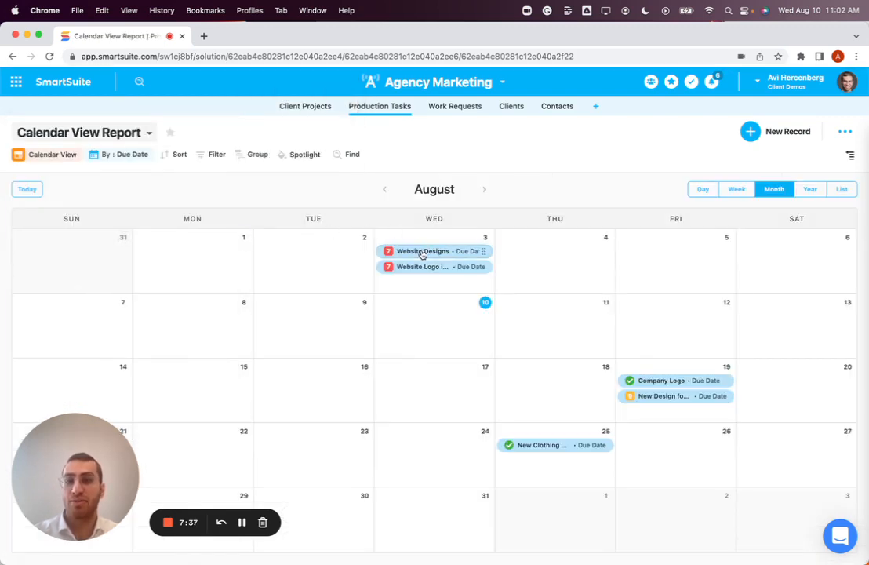
- Open the Website Designs task from the August calendar, look at its record and close it unchanged
click(422, 252)
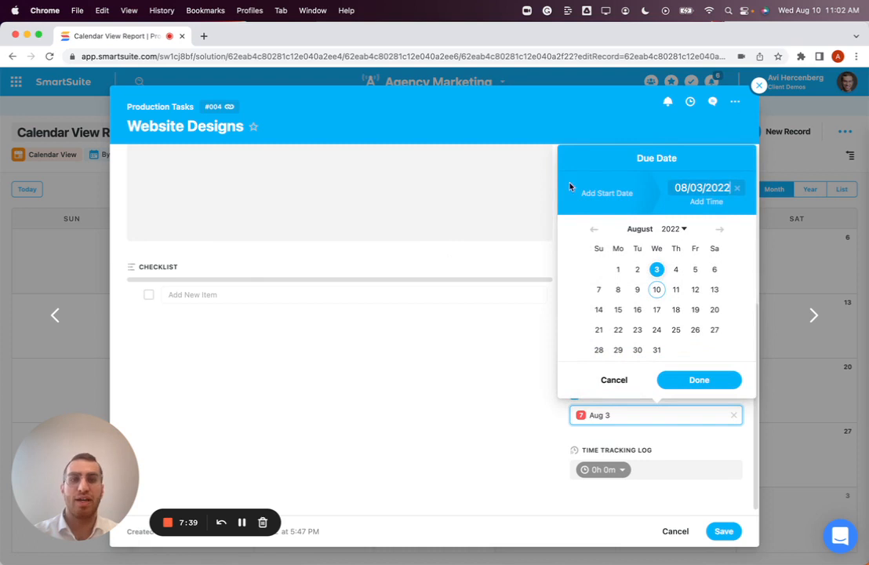
click(413, 171)
click(760, 87)
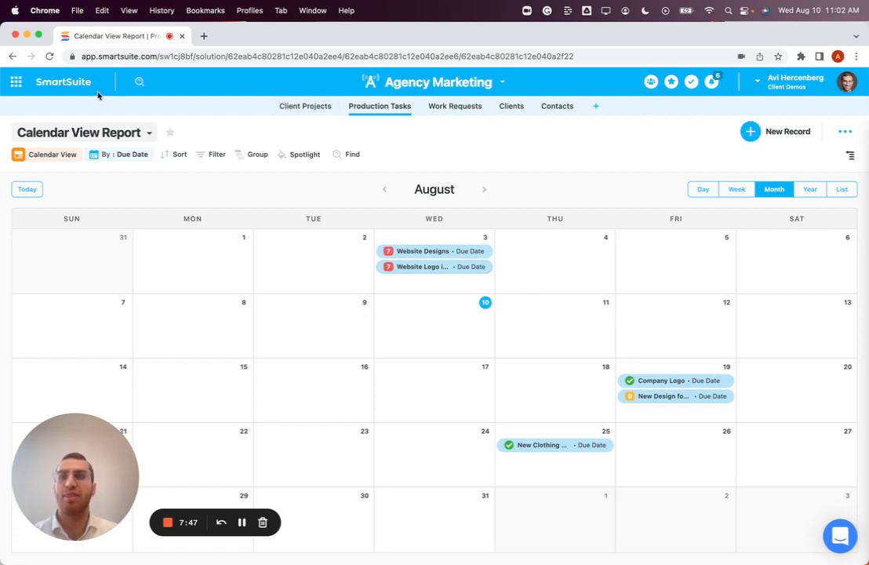
- Return to the workspace home and start a new solution with a template, opening the Solution Templates gallery
click(31, 82)
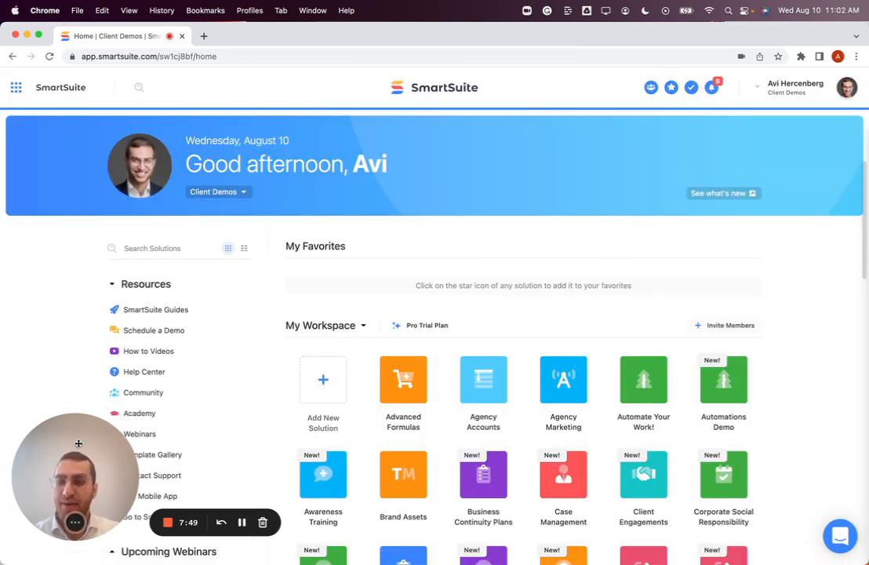
drag(84, 416, 585, 216)
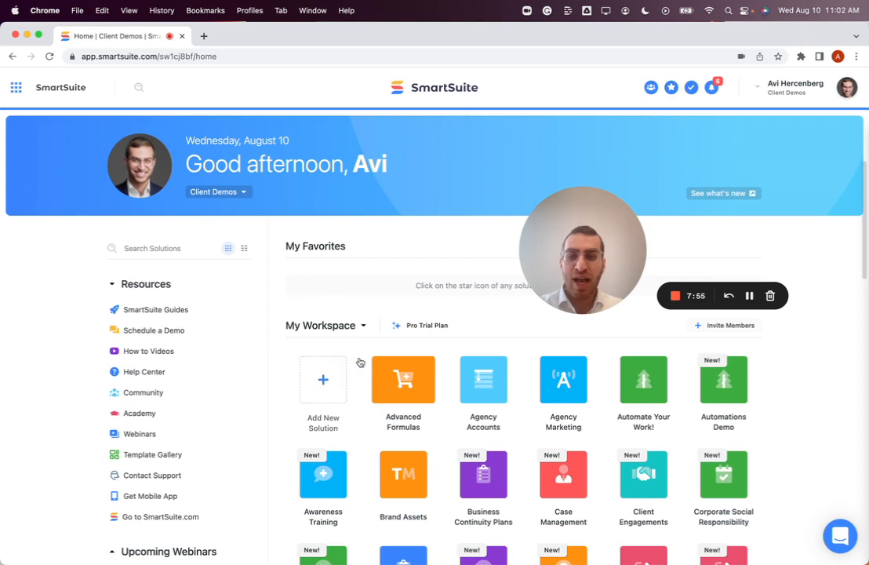
click(323, 380)
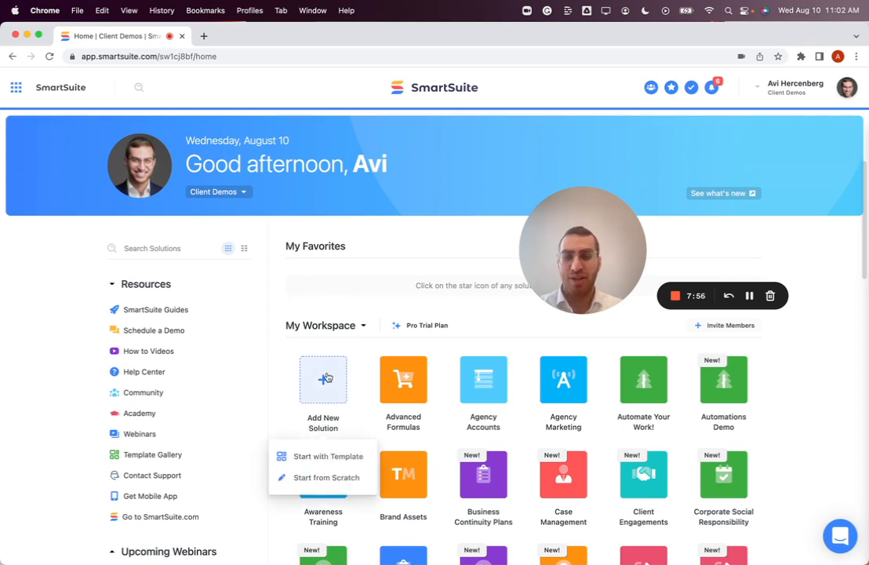
click(337, 458)
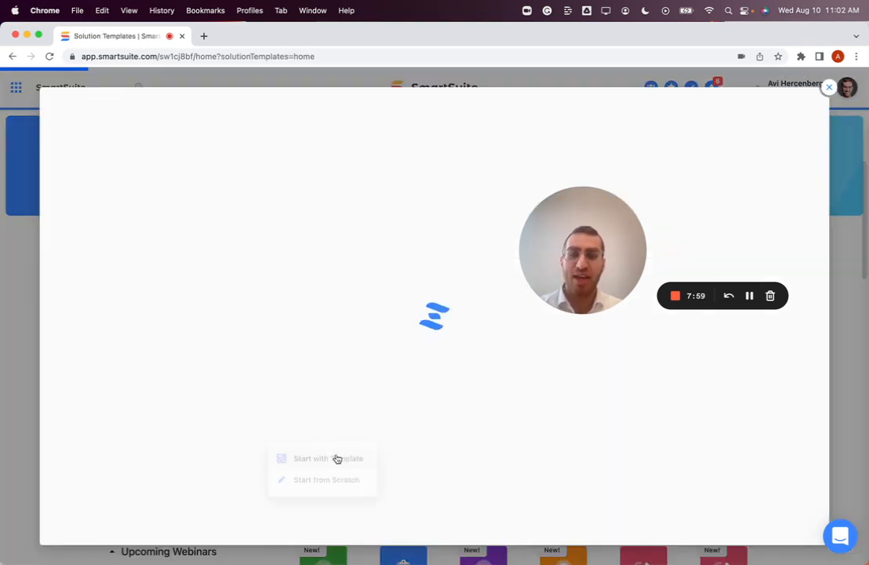
drag(585, 239, 546, 463)
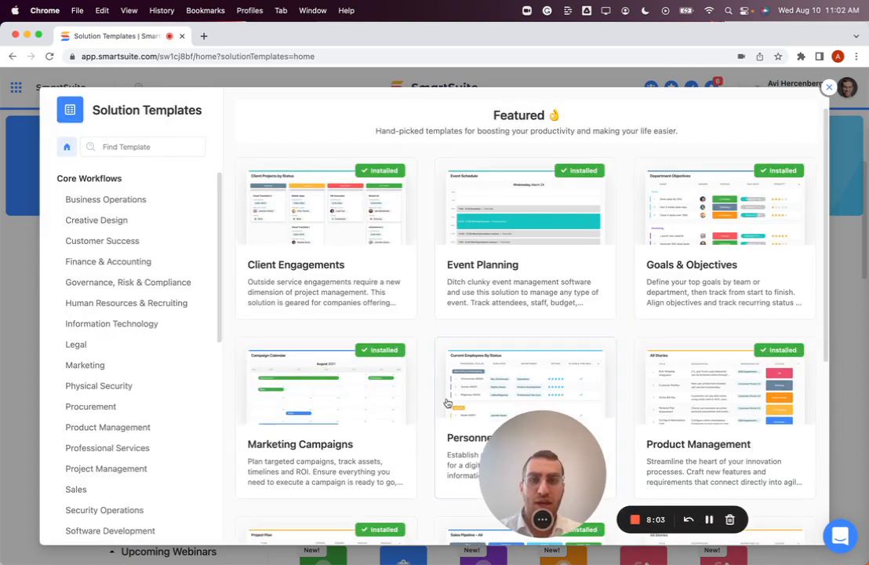
- Browse the Solution Templates categories and featured templates, install the Personnel Management template and open the new solution
scroll(124, 273, down, 5)
scroll(124, 273, down, 6)
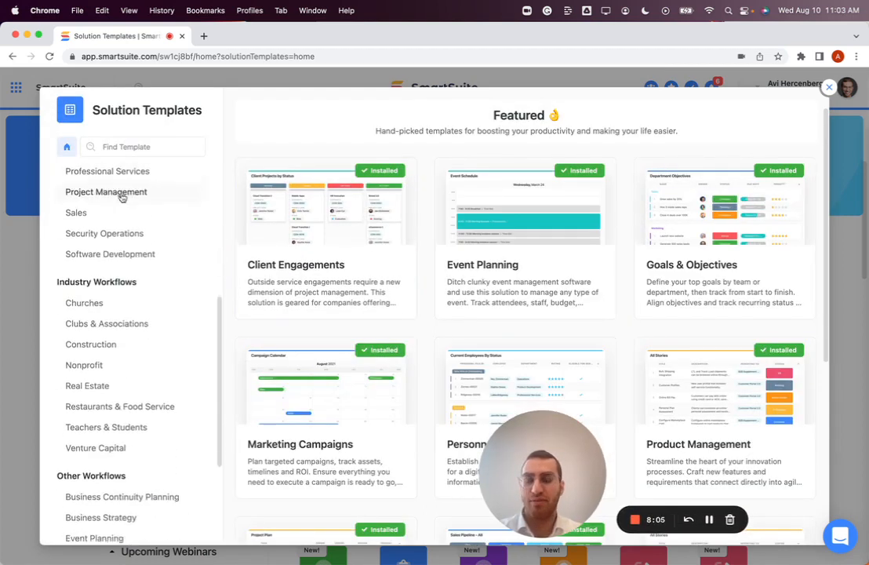
mouse_move(380, 242)
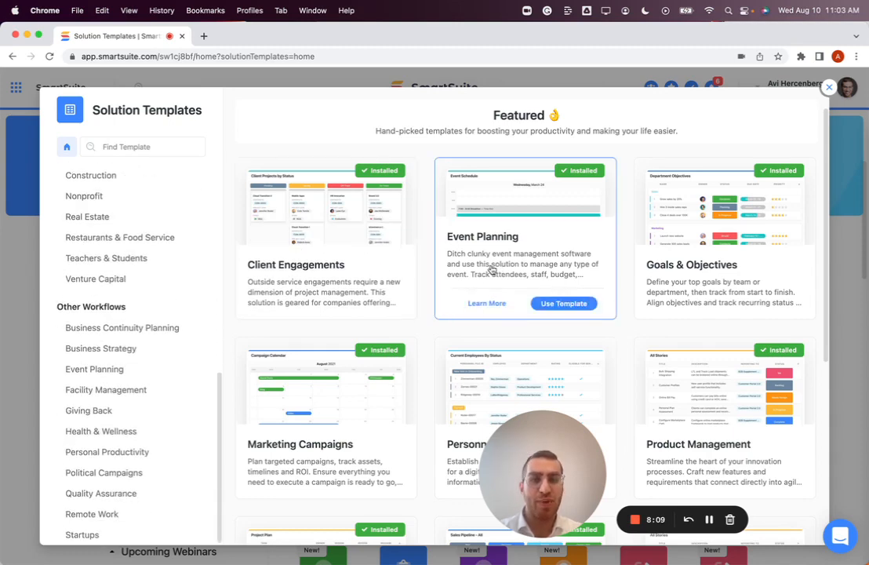
scroll(533, 267, down, 4)
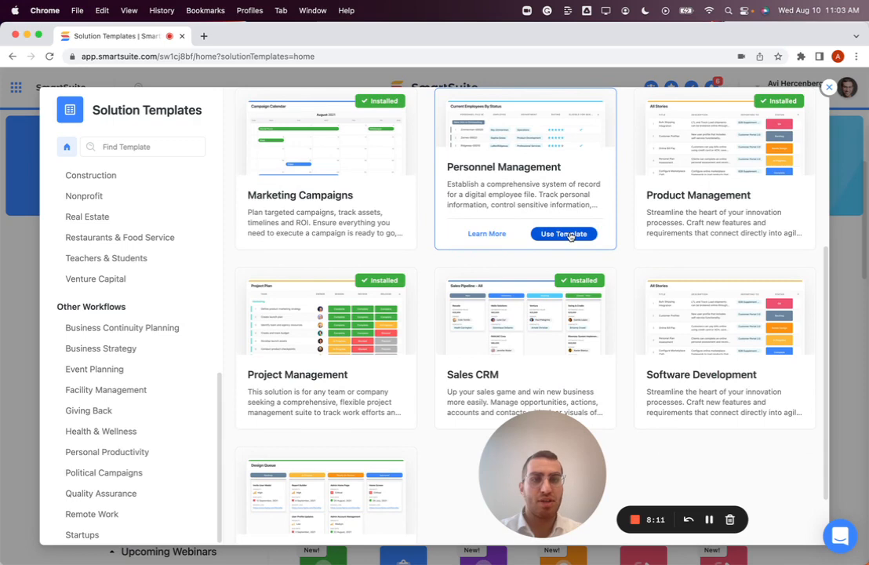
scroll(571, 236, down, 2)
scroll(571, 239, up, 2)
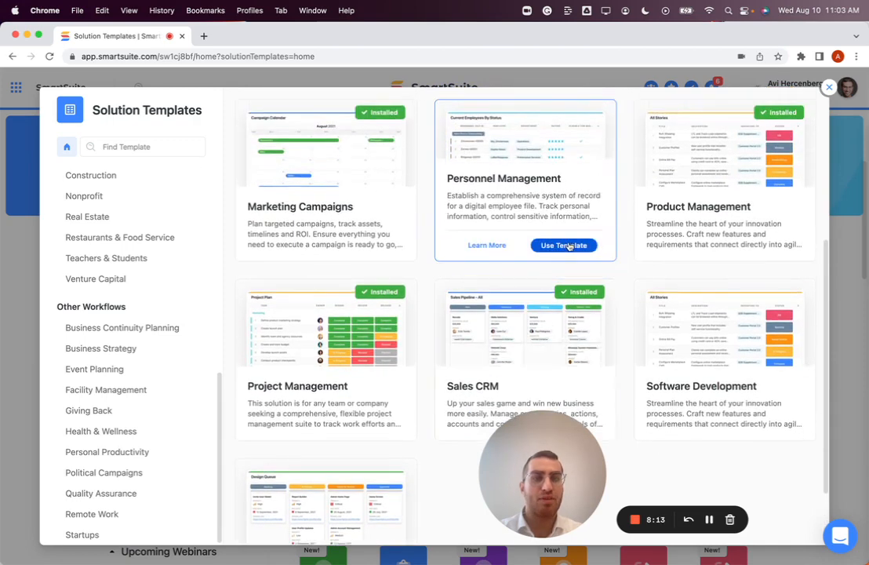
click(570, 246)
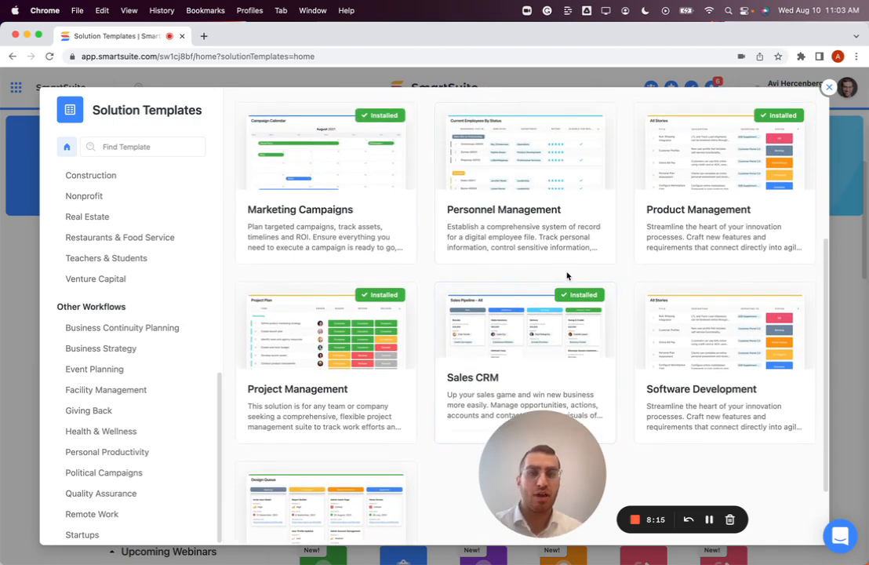
scroll(567, 276, up, 1)
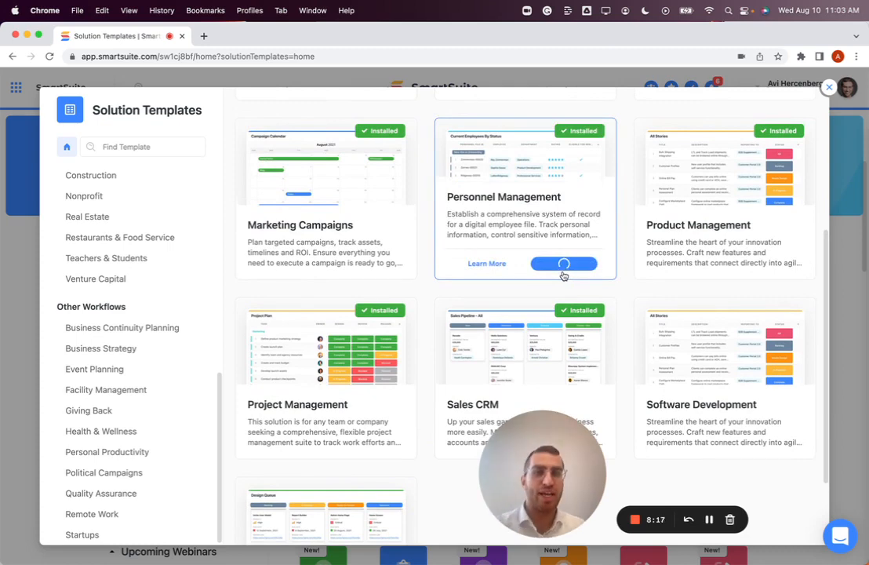
click(536, 193)
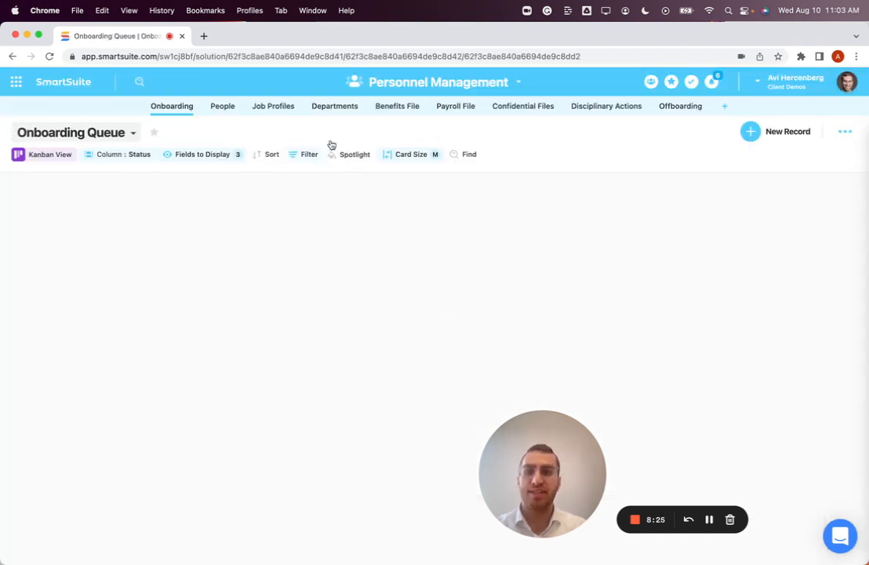
- Look through the Departments, Onboarding and People apps of Personnel Management and glance at the solution's options
click(322, 107)
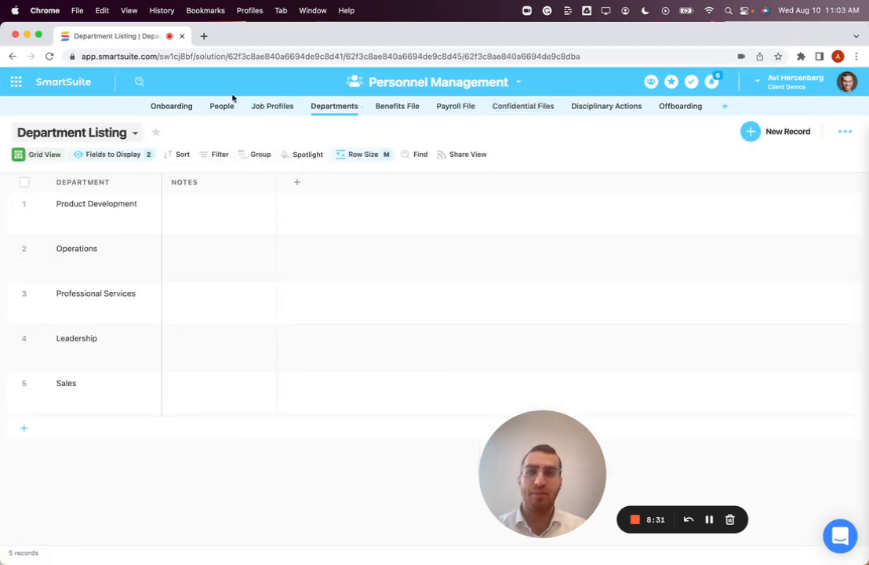
click(163, 109)
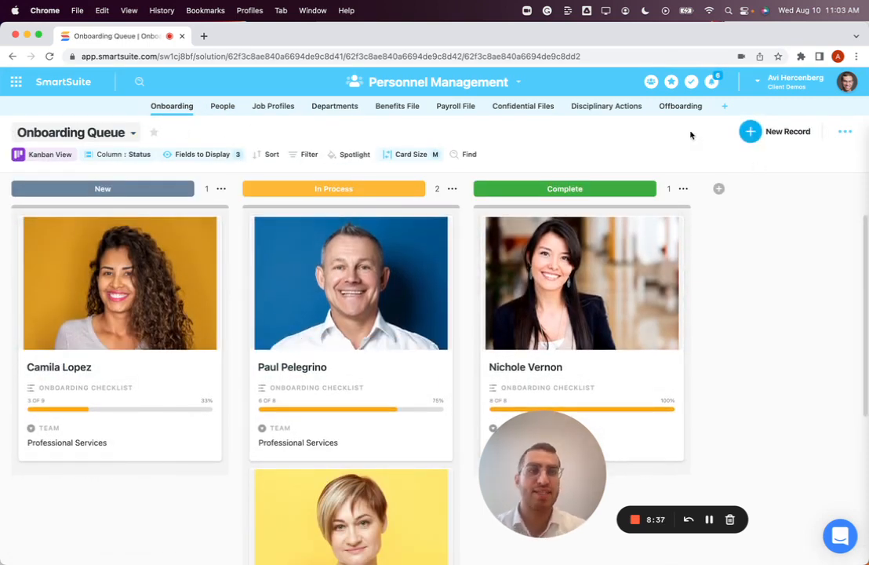
click(221, 108)
click(316, 107)
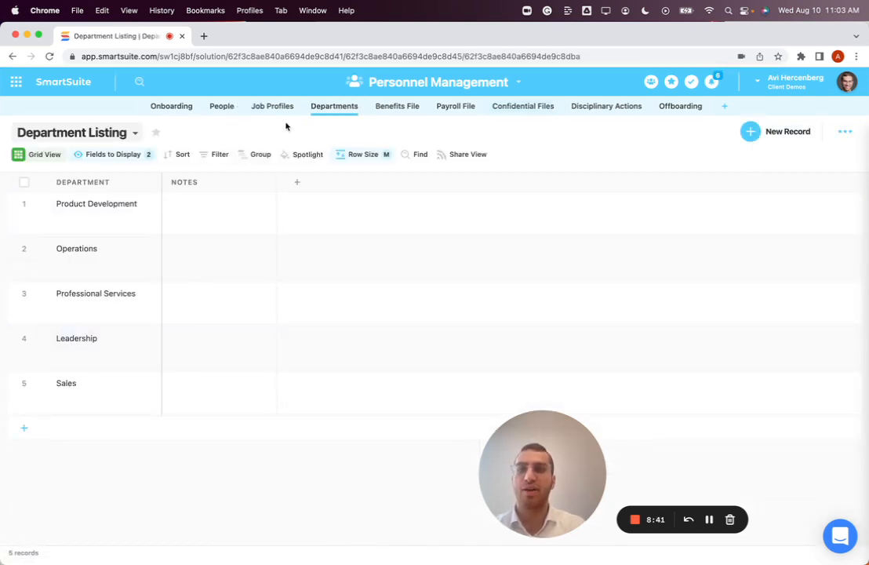
click(447, 83)
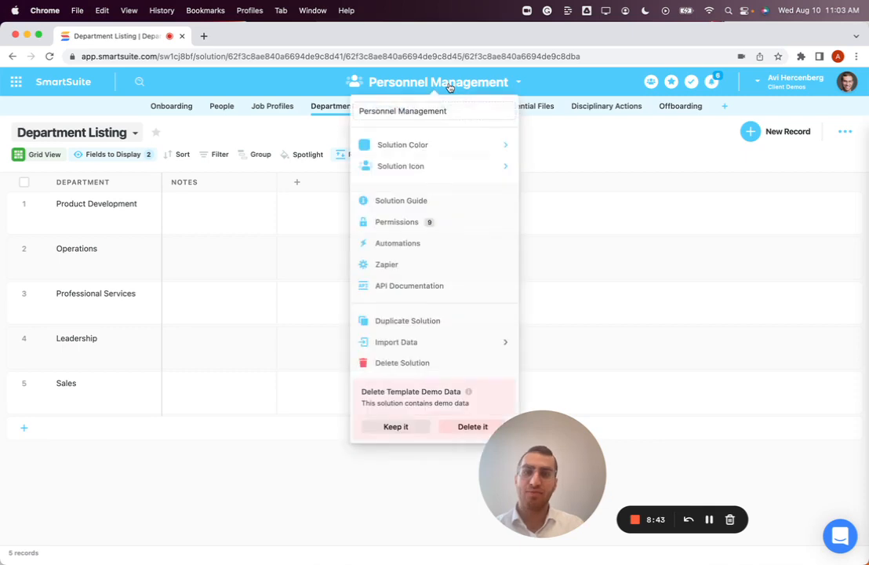
click(171, 124)
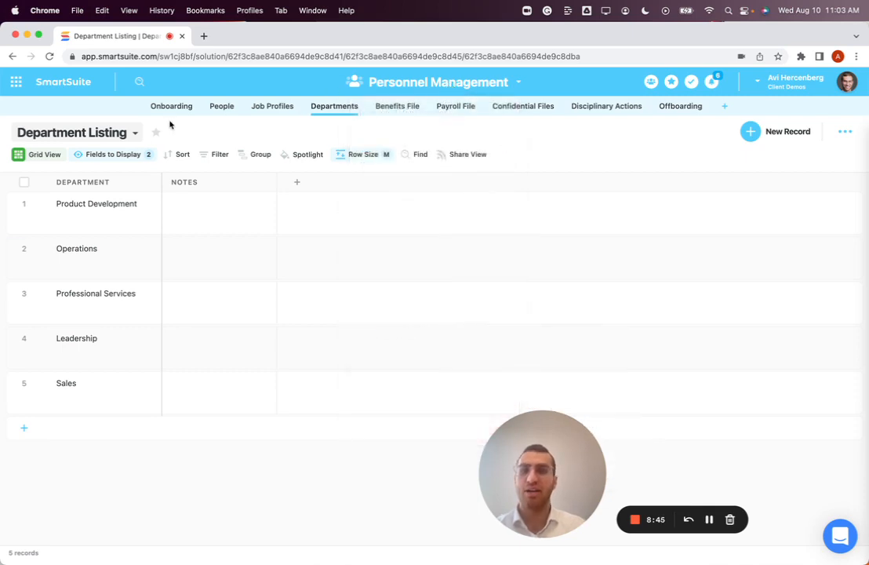
- Return to the Onboarding app and permanently delete the template demo data of the Personnel Management solution
click(177, 108)
click(426, 82)
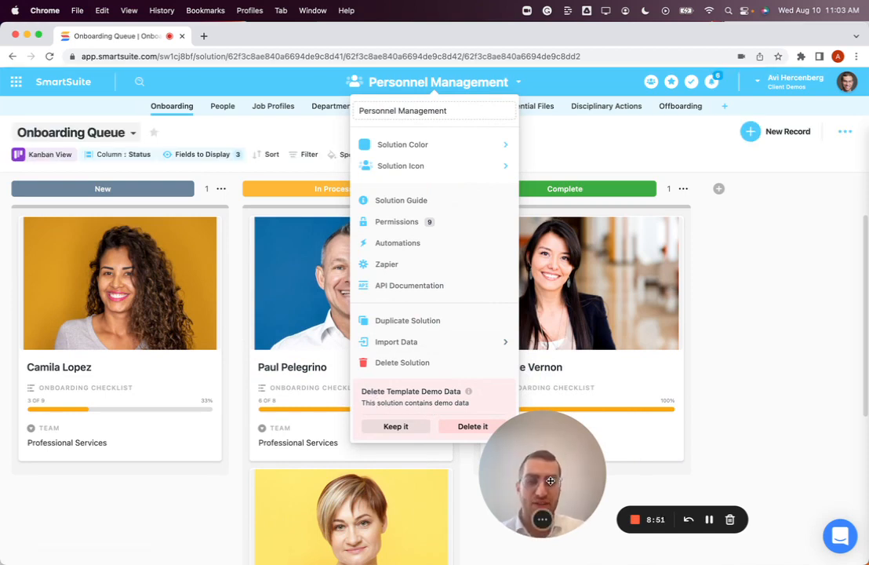
drag(551, 480, 610, 455)
click(424, 83)
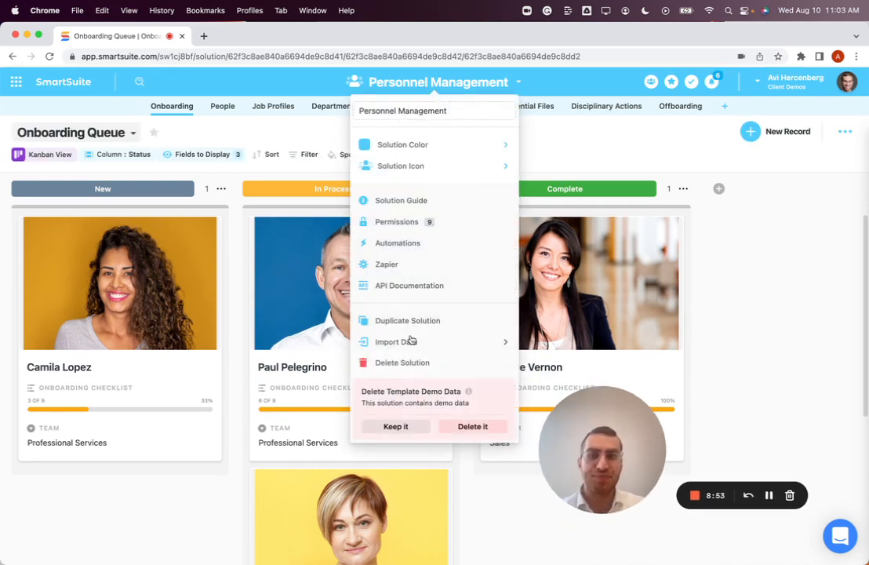
click(459, 427)
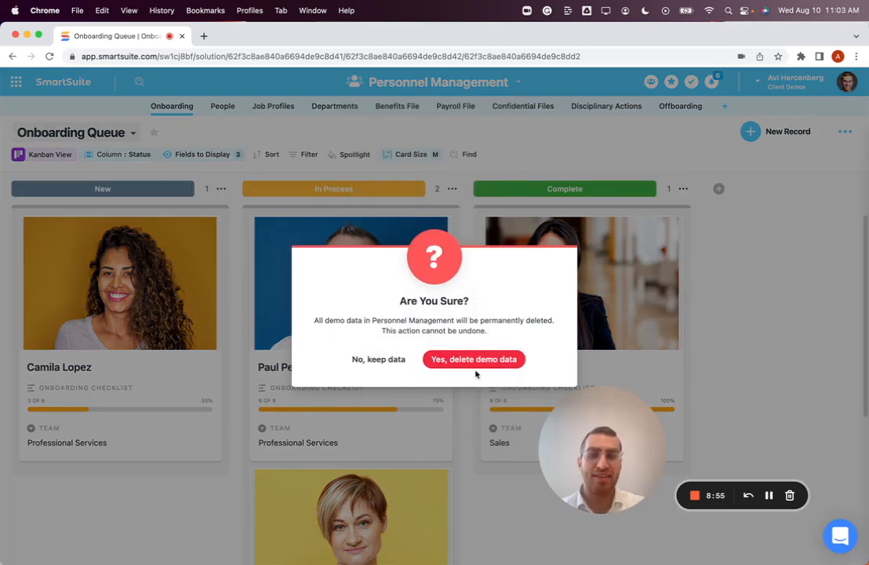
click(473, 364)
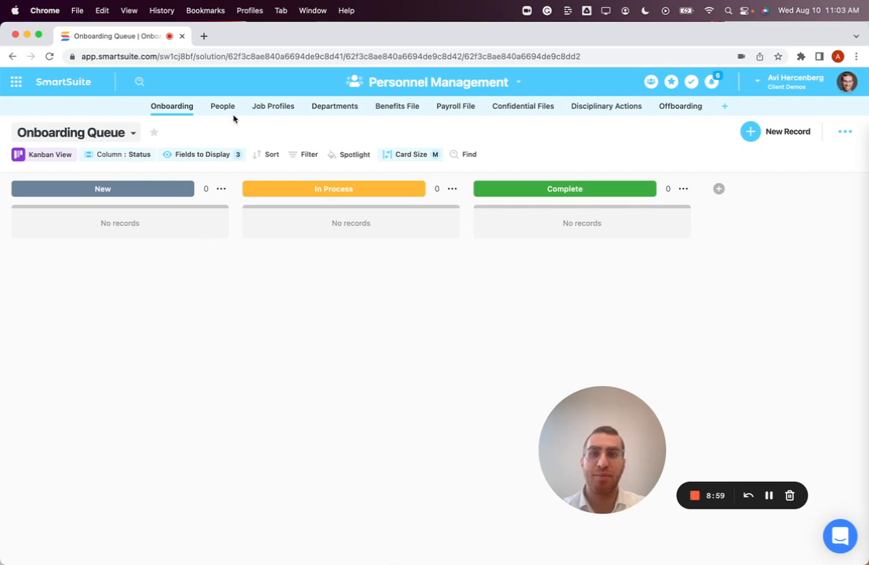
- Look at the solution's data import options, open Excel Import for the Onboarding app and close it without importing
click(388, 92)
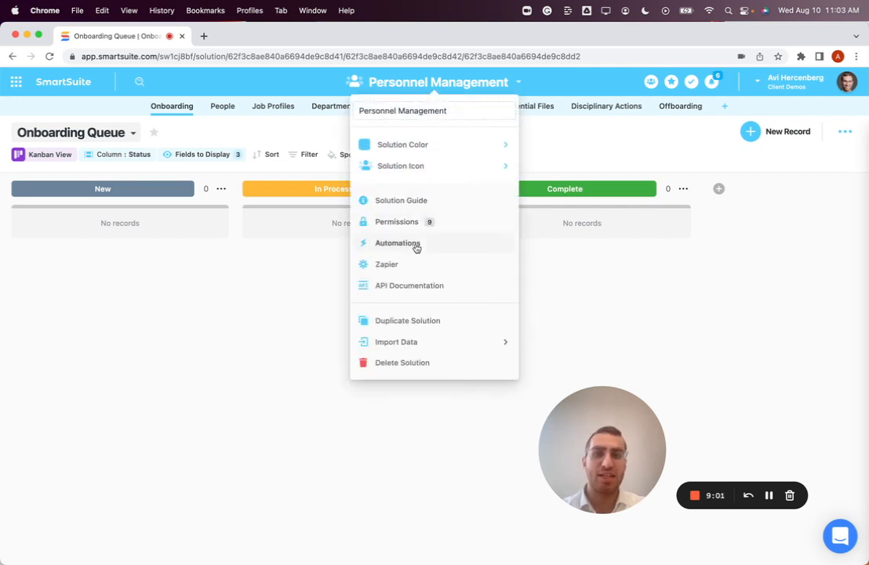
mouse_move(431, 340)
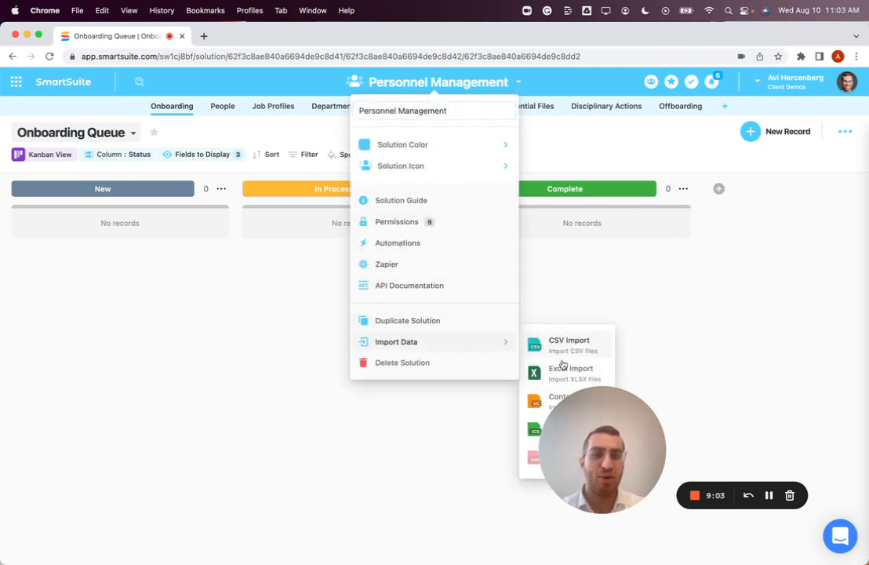
click(545, 381)
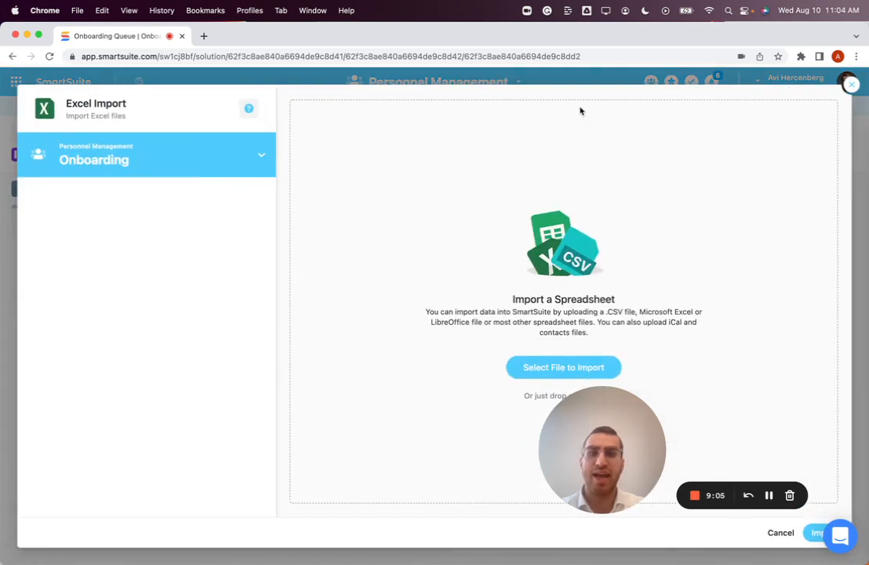
click(849, 87)
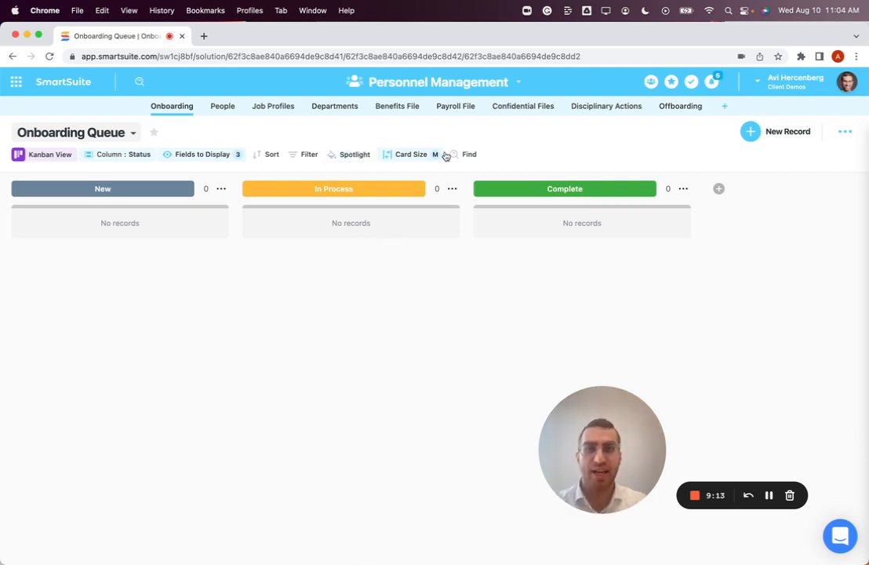
- Look through the Benefits File, Departments and Job Profiles apps and return to the Onboarding Queue
click(391, 108)
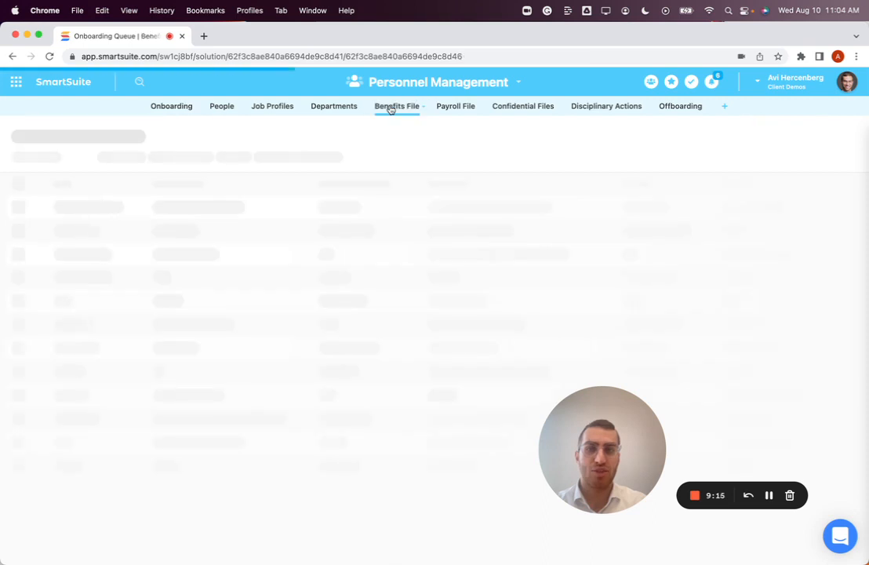
click(341, 110)
click(277, 108)
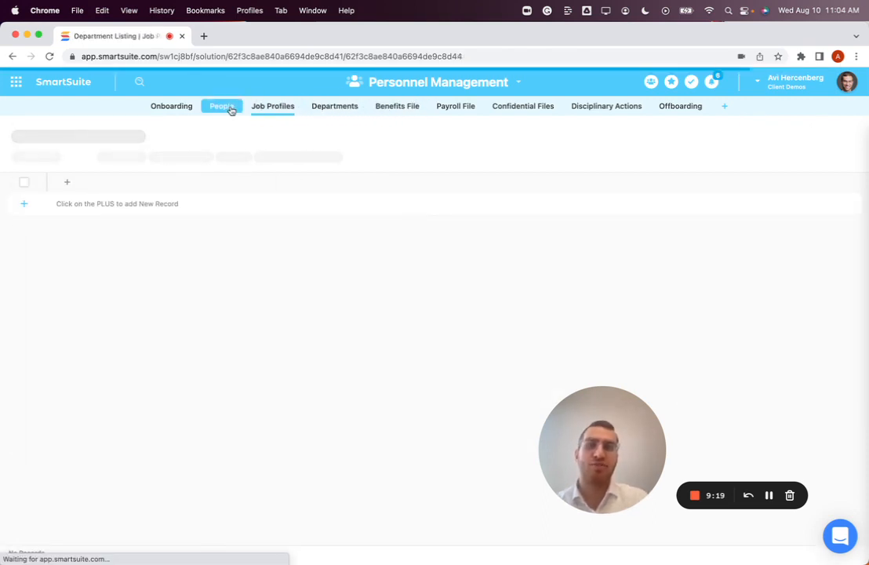
click(175, 108)
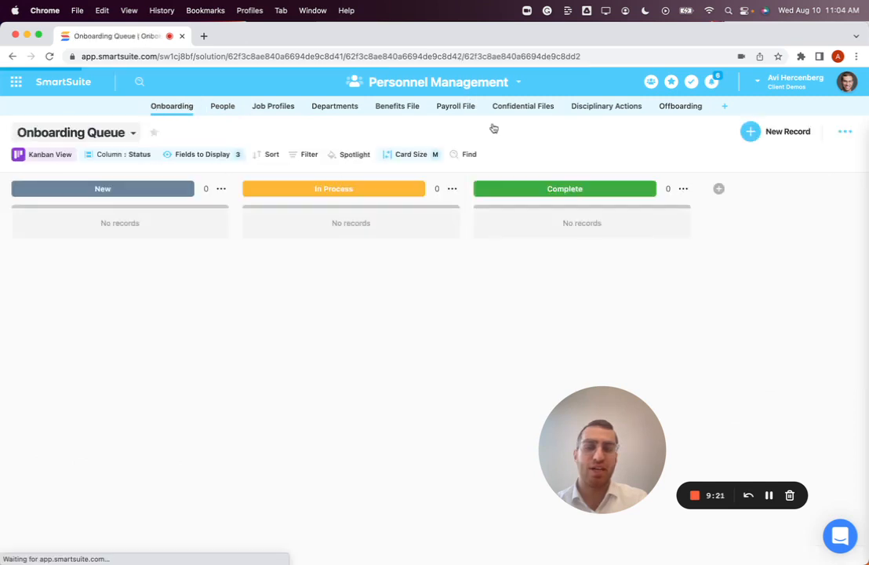